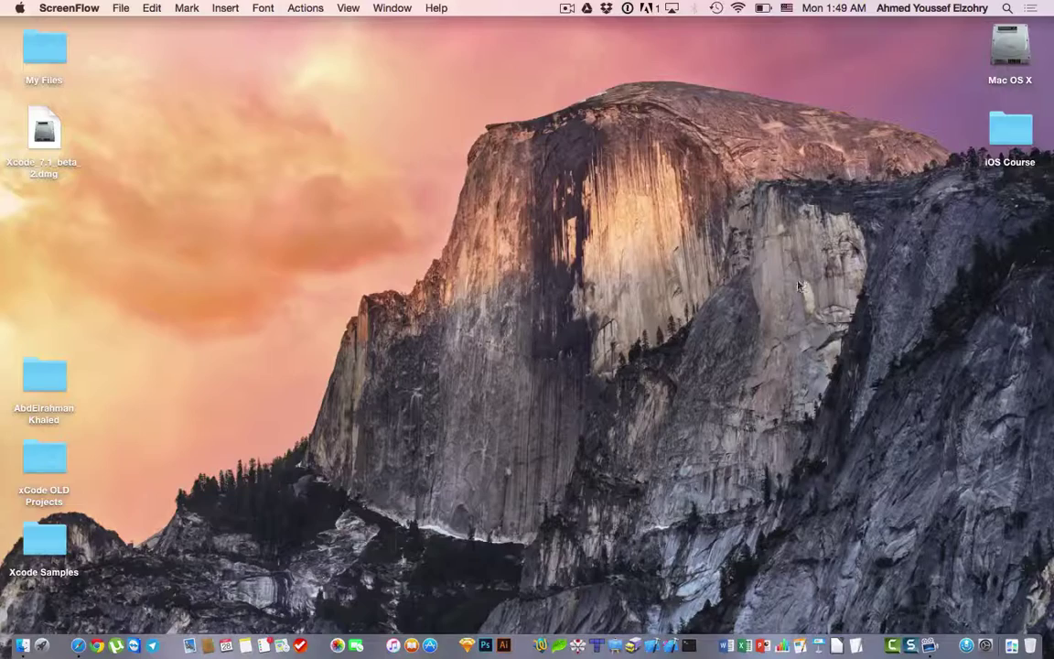
Search the system for "xcode" and launch the release version of Xcode.
left_click(1005, 9)
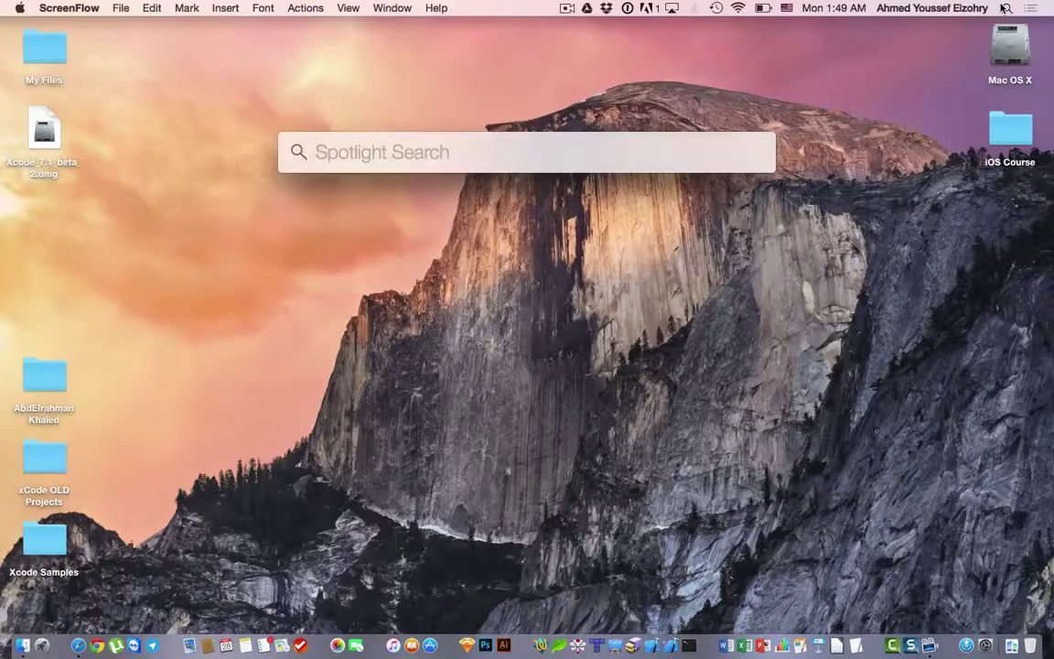
type("xcode")
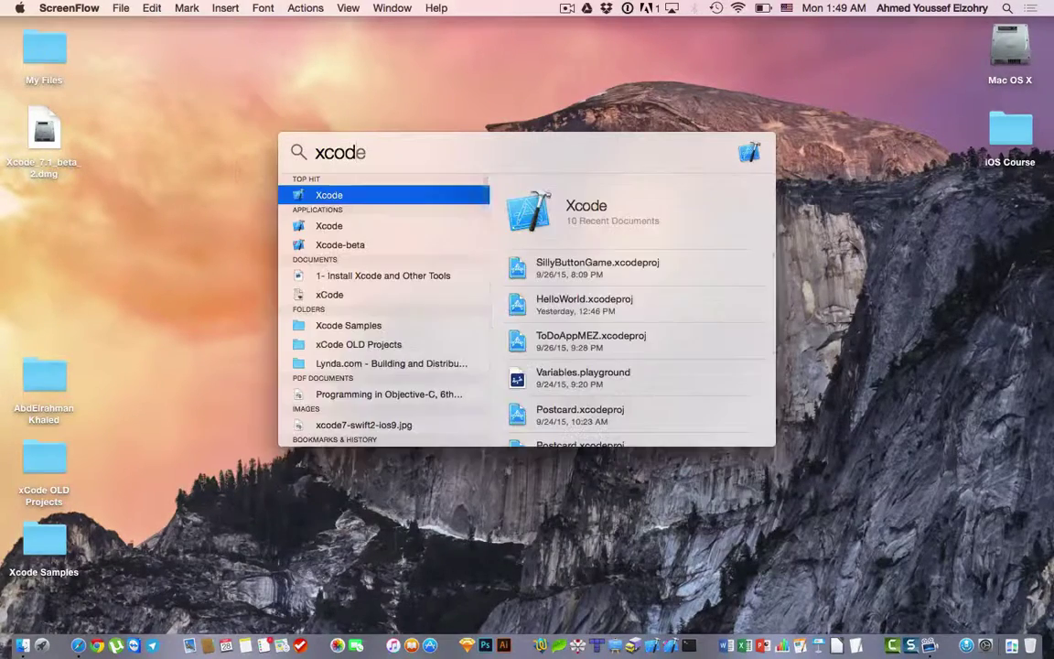
key("Return")
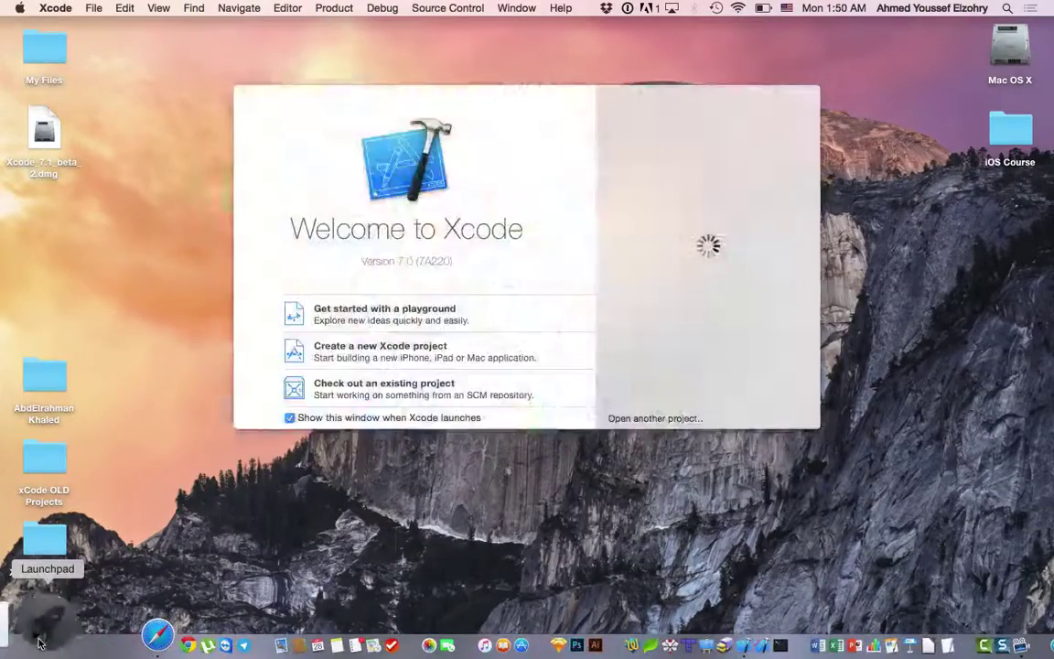
left_click(39, 627)
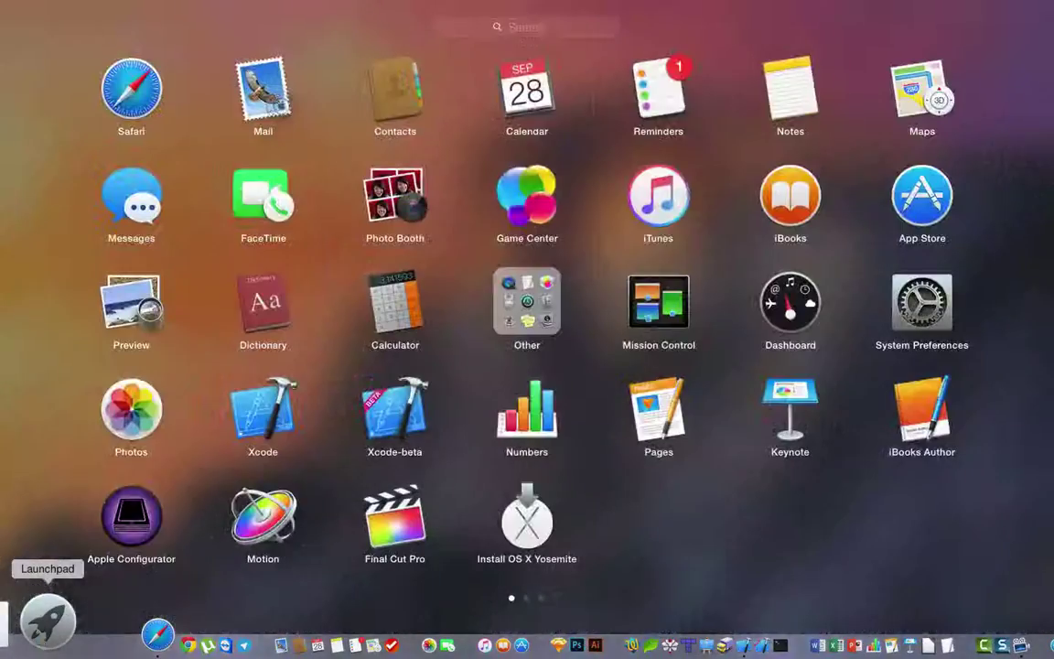
left_click(263, 417)
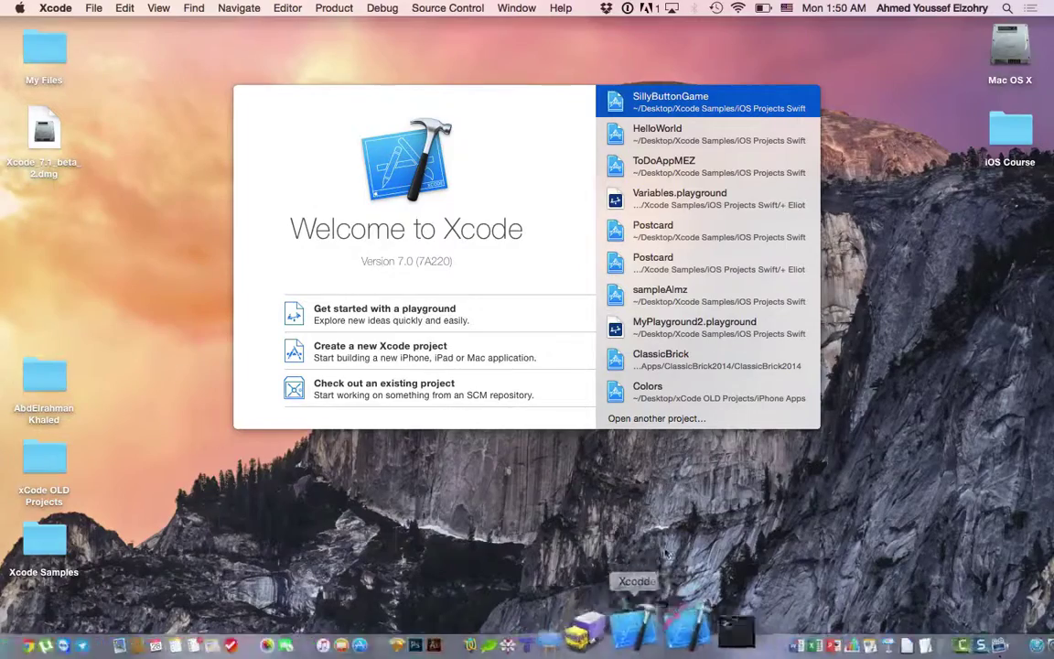
Check the Dock options for Xcode without changing them, and shift its welcome window slightly.
right_click(652, 646)
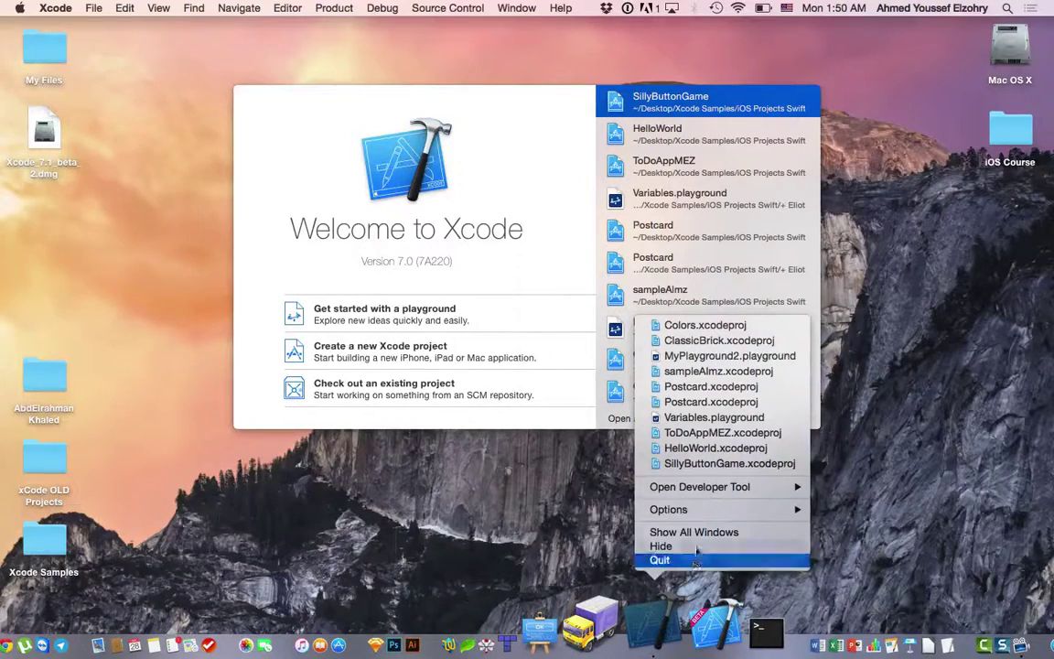
mouse_move(676, 517)
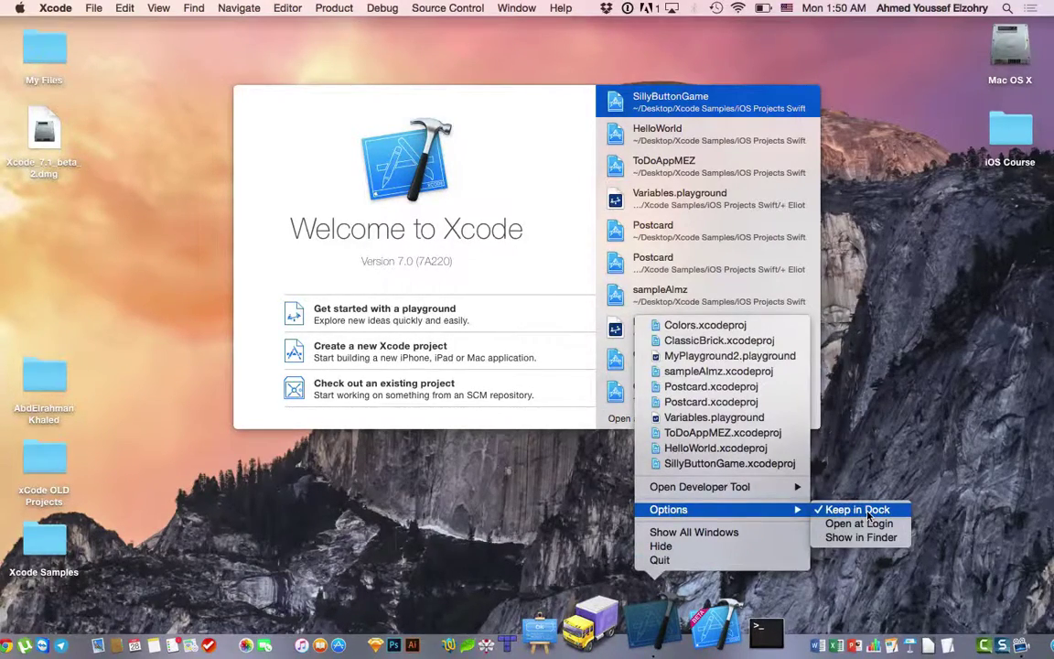
left_click(557, 178)
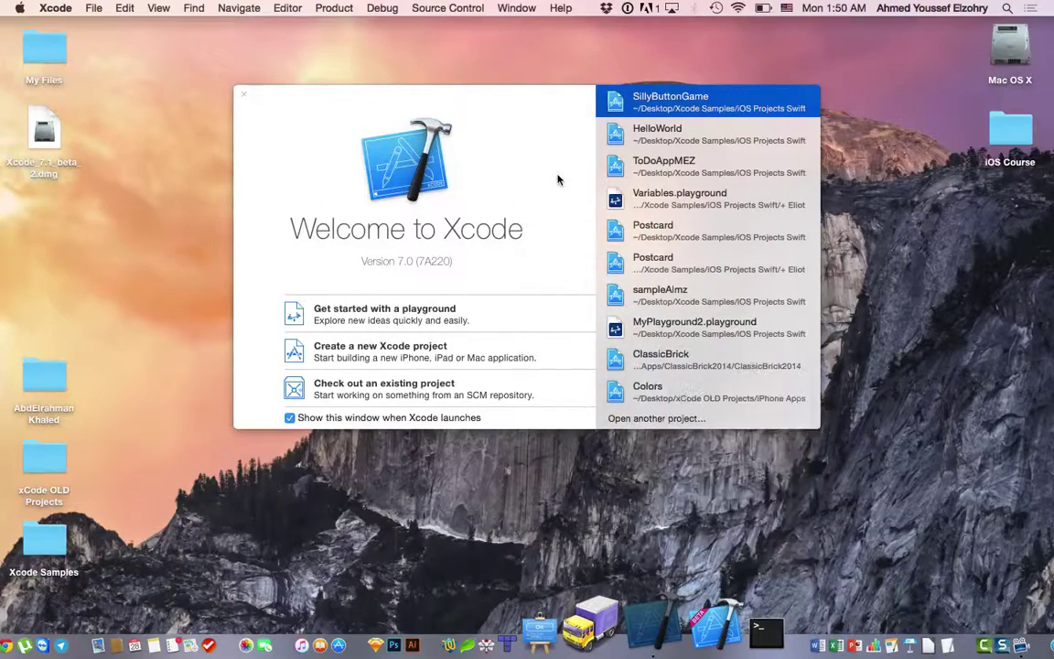
left_click_drag(483, 103, 430, 94)
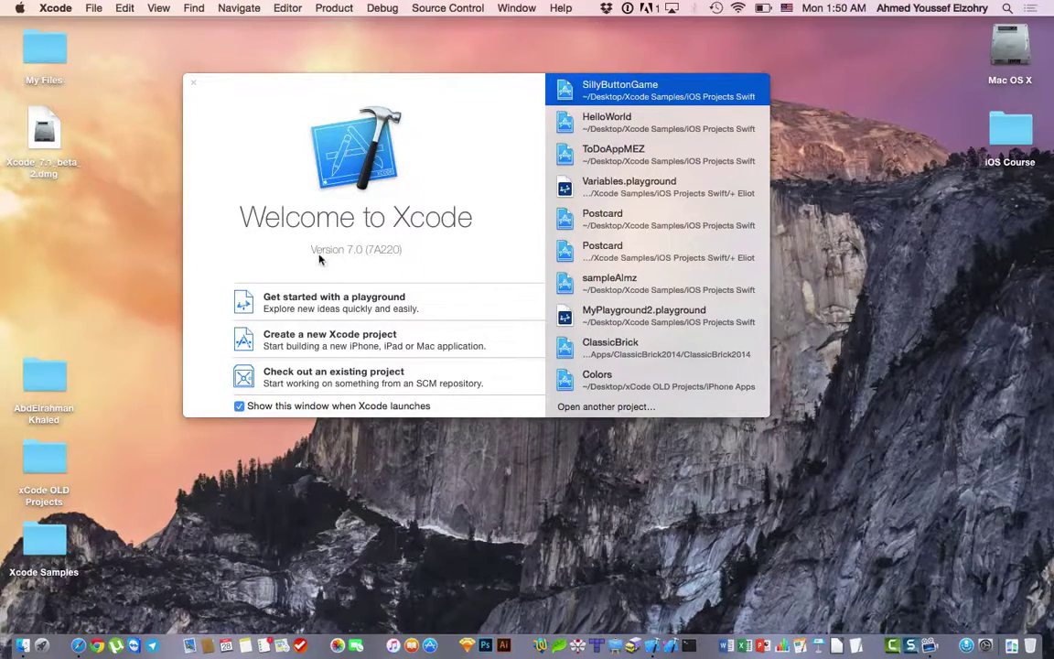
View the Xcode version information in its About window and close that window.
left_click(55, 7)
left_click(52, 25)
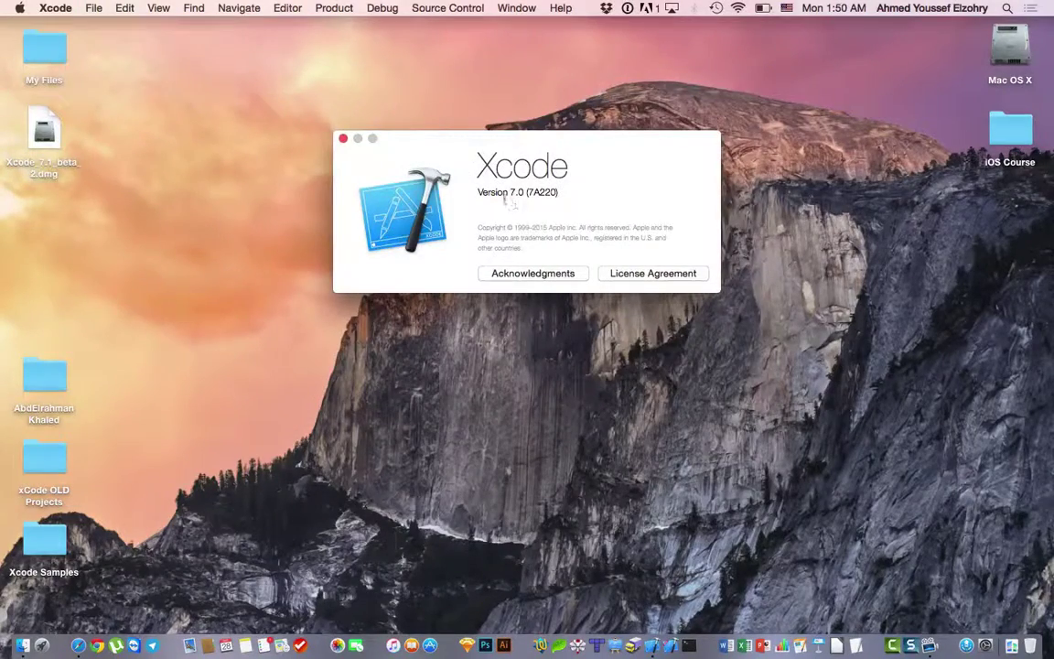
left_click(343, 138)
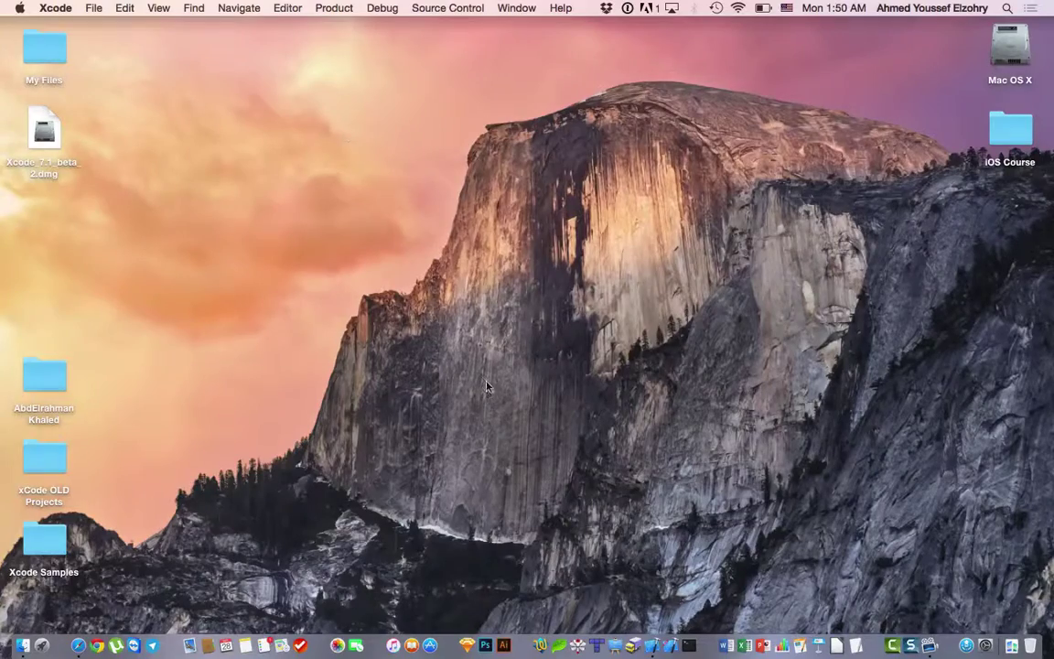
Bring back the Xcode welcome window and start creating a new Xcode project.
left_click(562, 550)
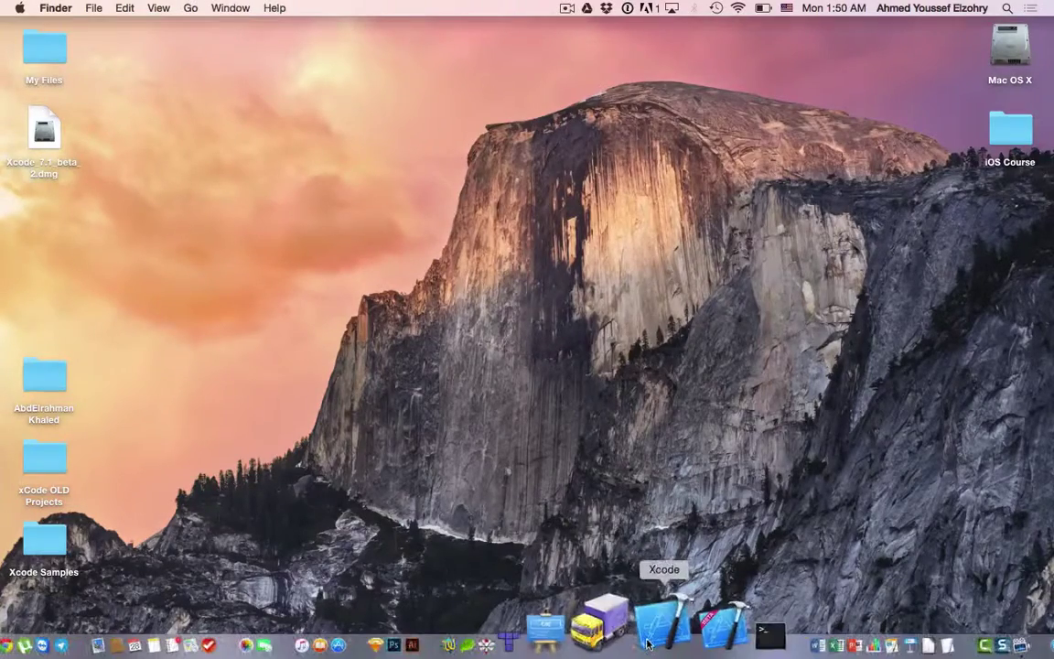
left_click(663, 634)
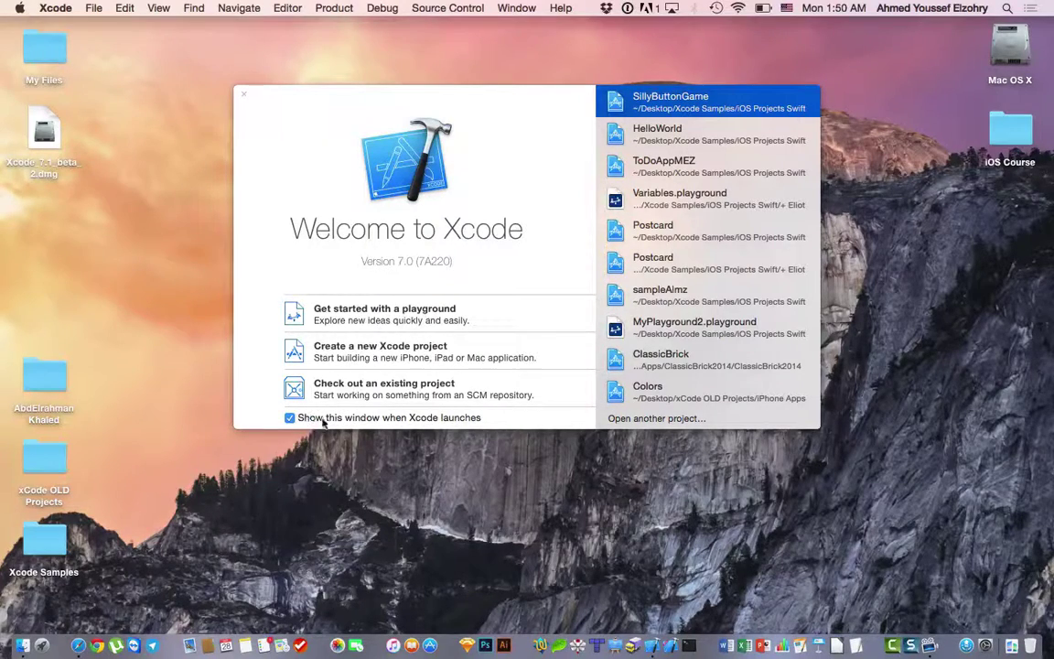
left_click(345, 358)
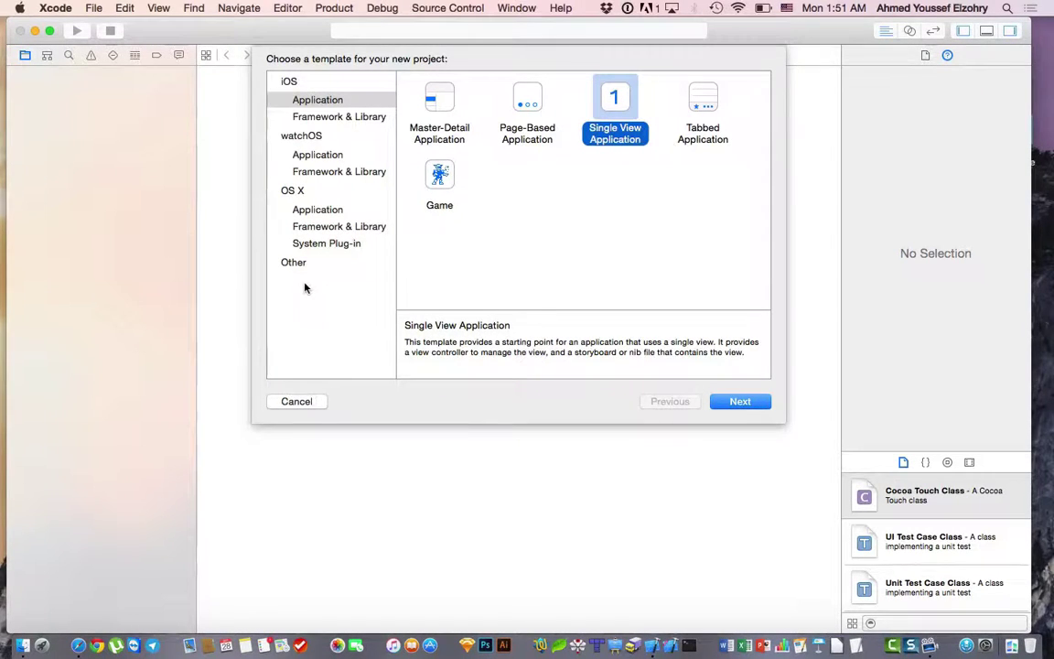
Browse the OS X, watchOS and iOS project templates, and select the iOS Tabbed Application template.
left_click(293, 191)
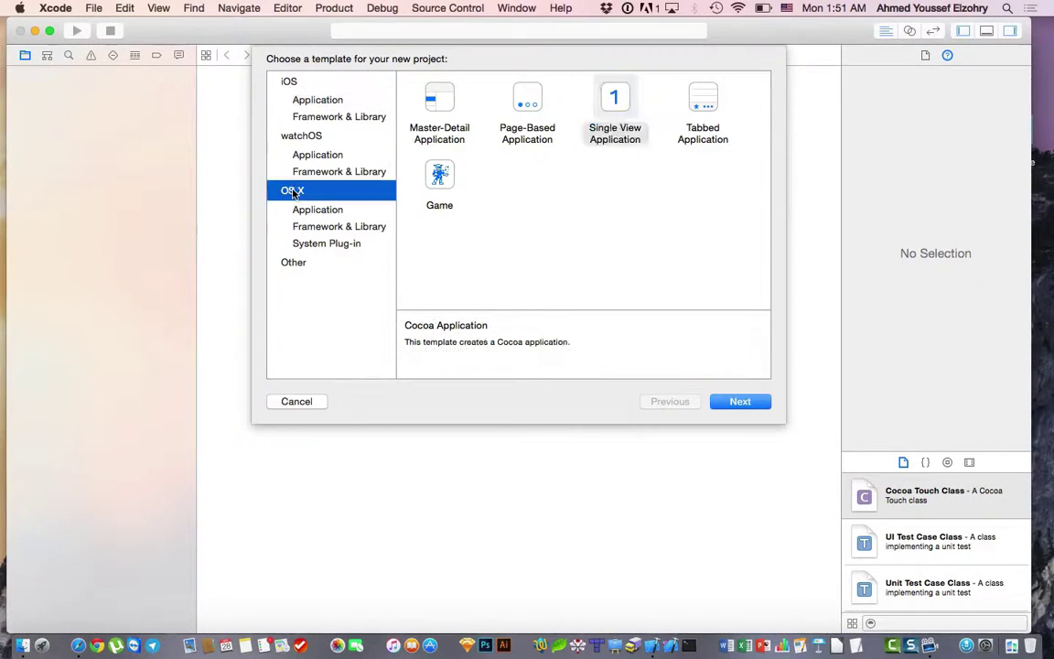
left_click(305, 135)
left_click(289, 82)
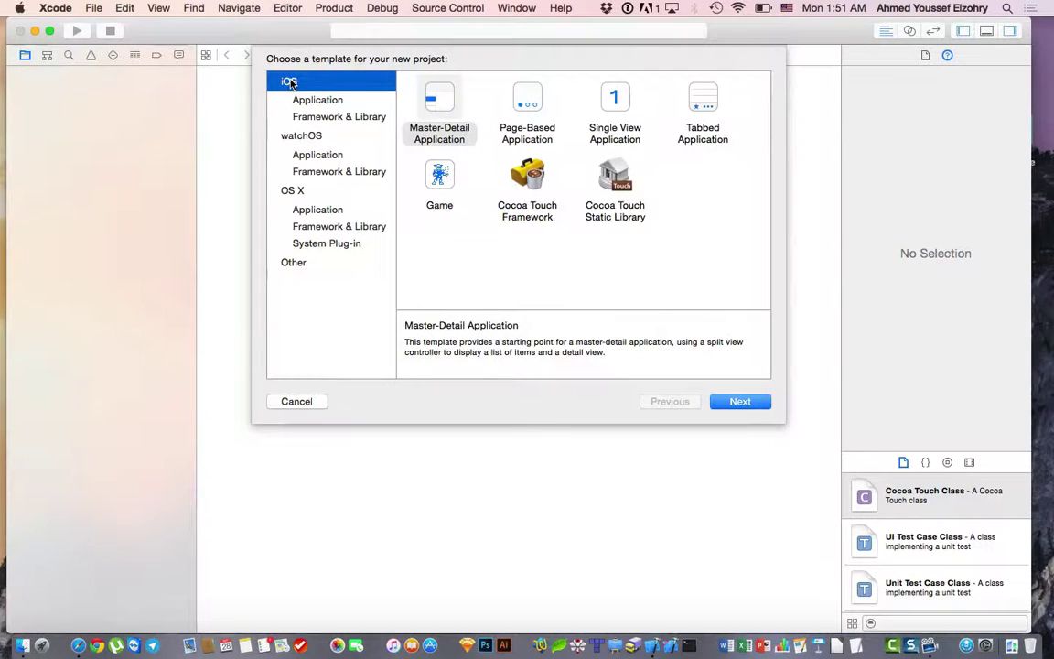
left_click(437, 103)
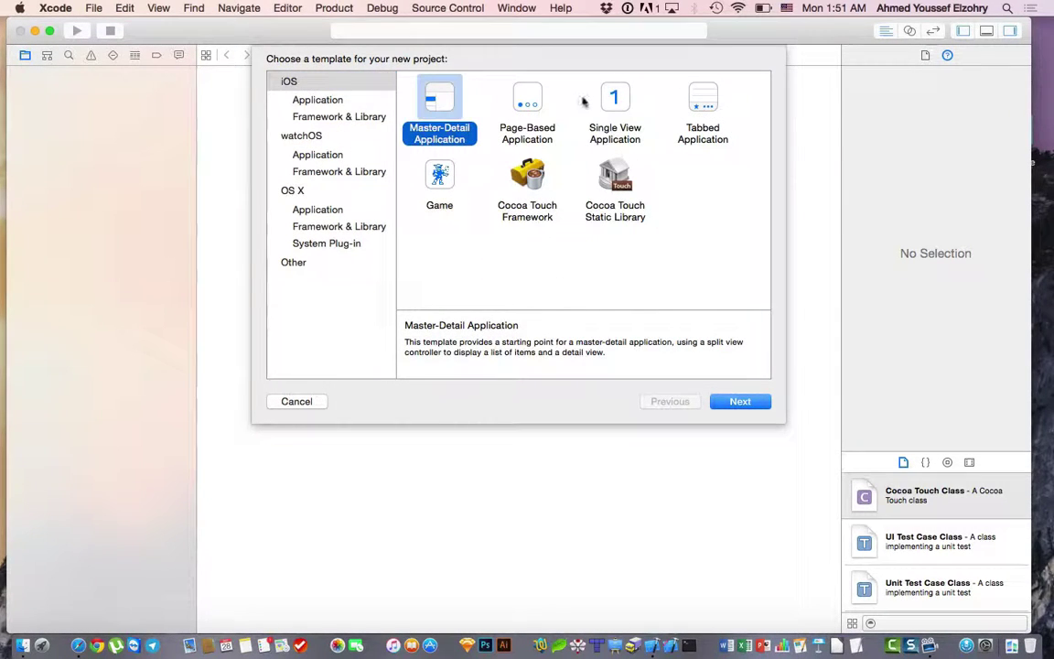
left_click(613, 99)
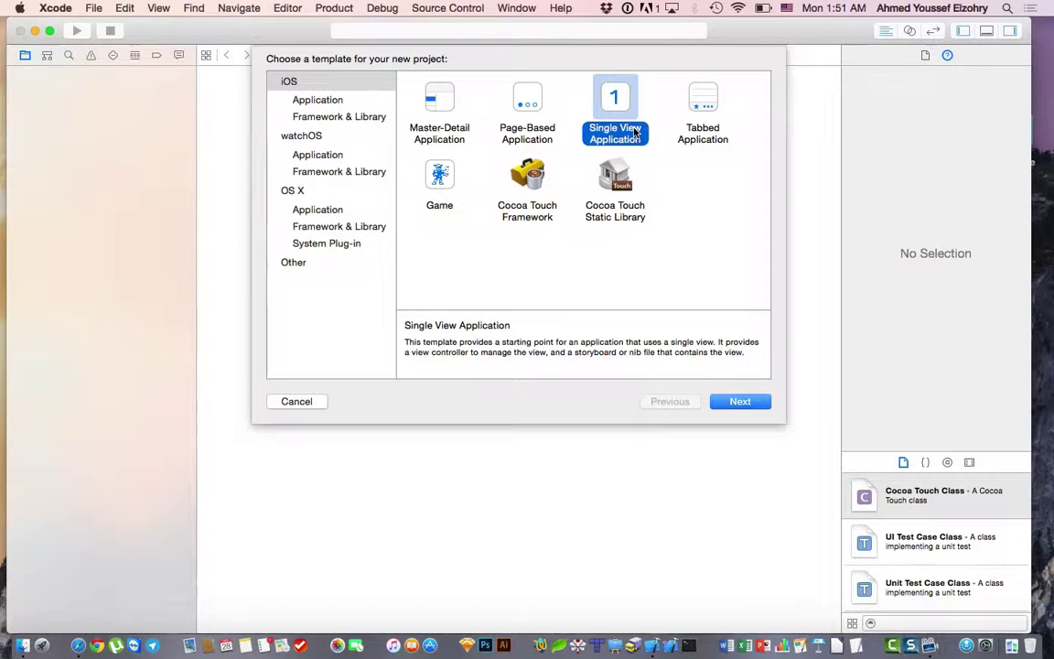
left_click(706, 101)
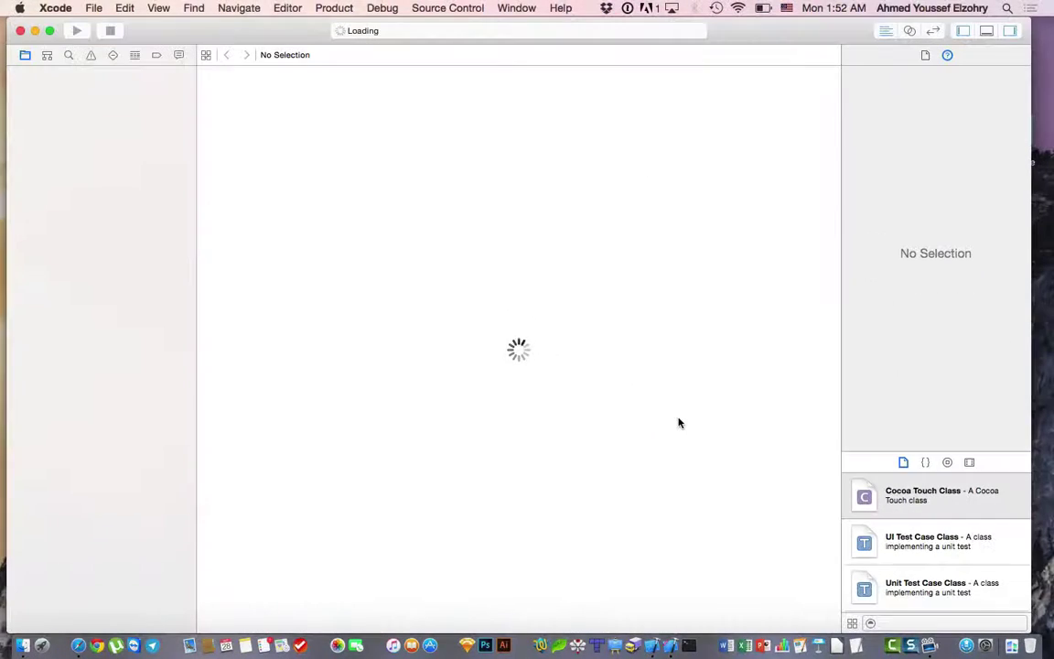
Launch the iOS Simulator belonging to Xcode-beta and move its iPhone 6s Plus window beside the template chooser.
key("super+space")
type("simulator")
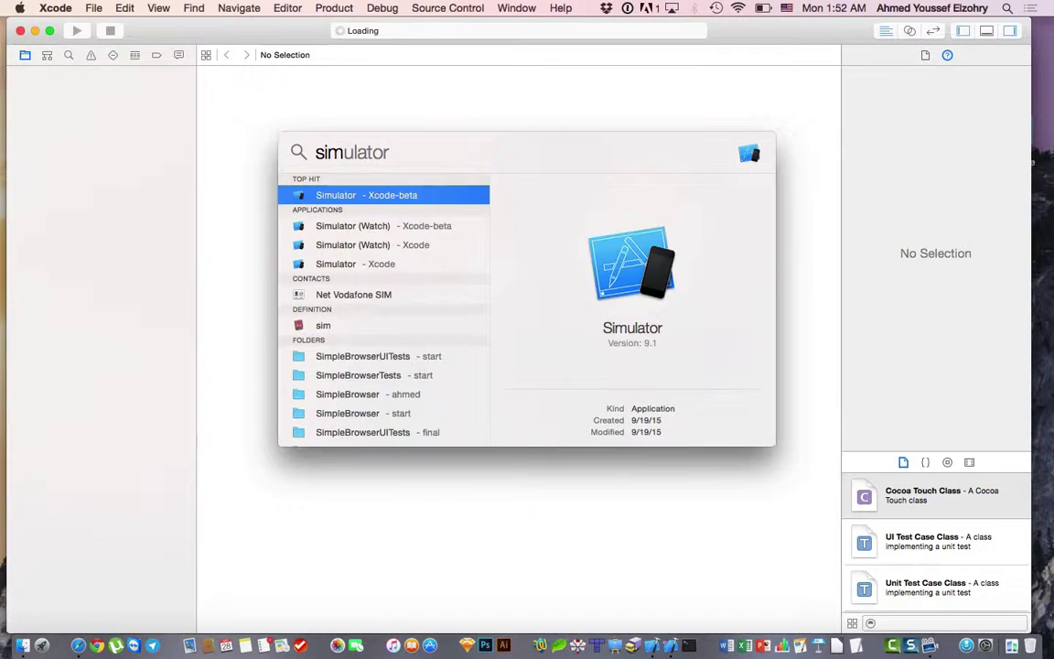
key("Return")
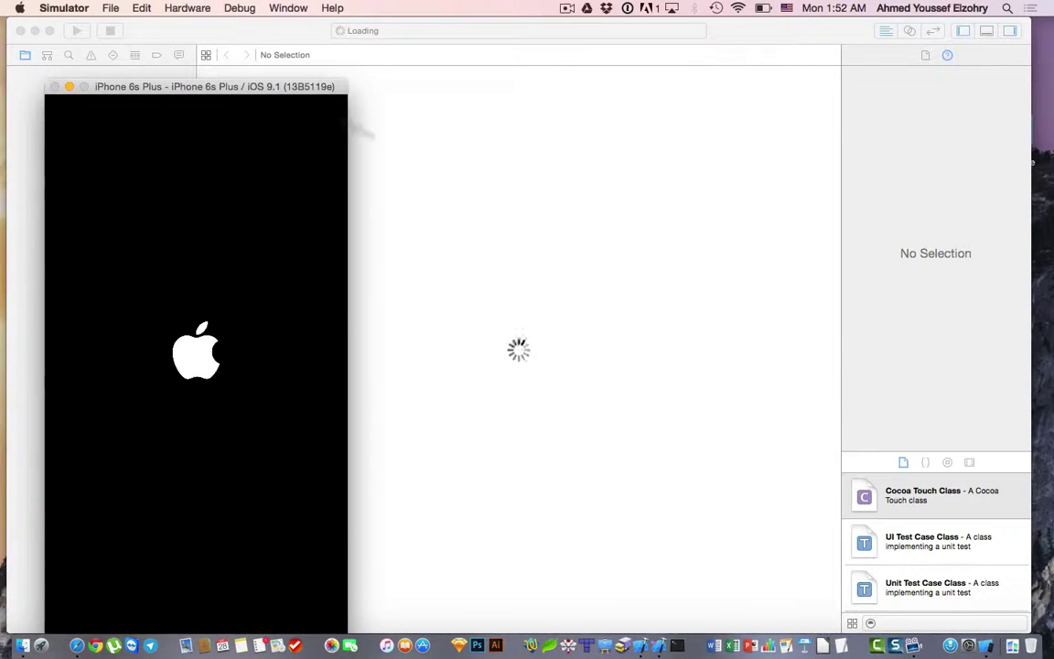
left_click(513, 197)
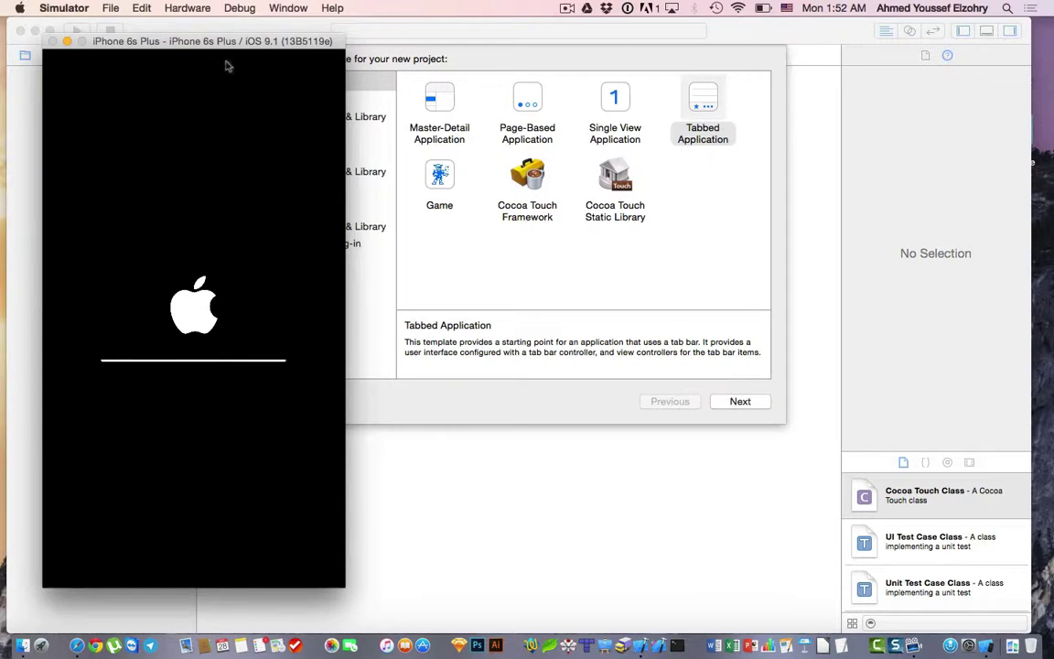
left_click_drag(201, 43, 171, 82)
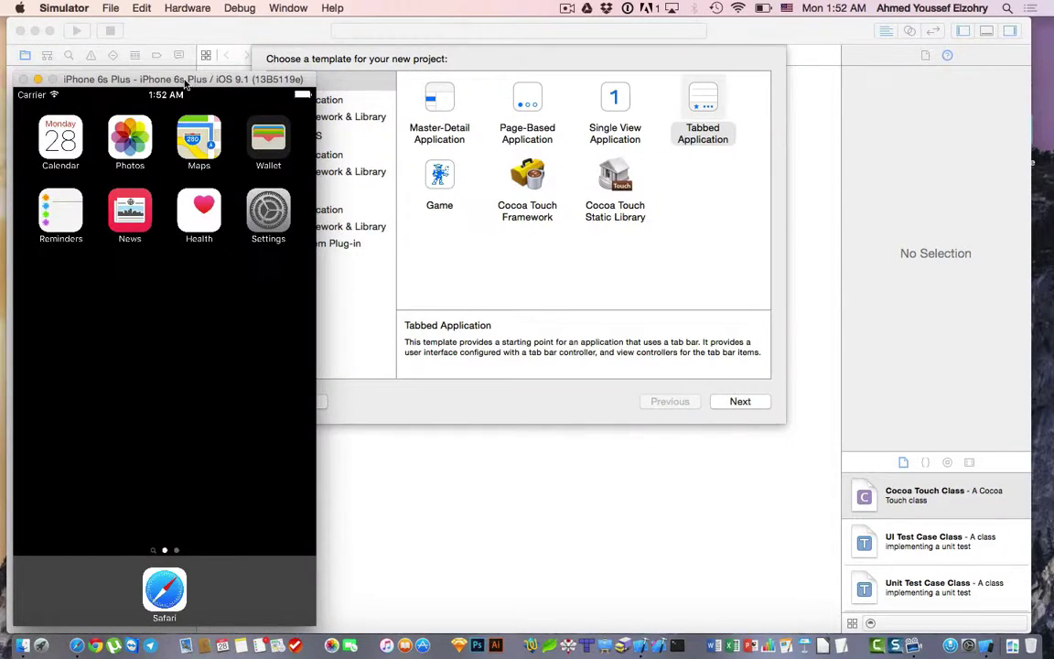
left_click_drag(185, 82, 192, 81)
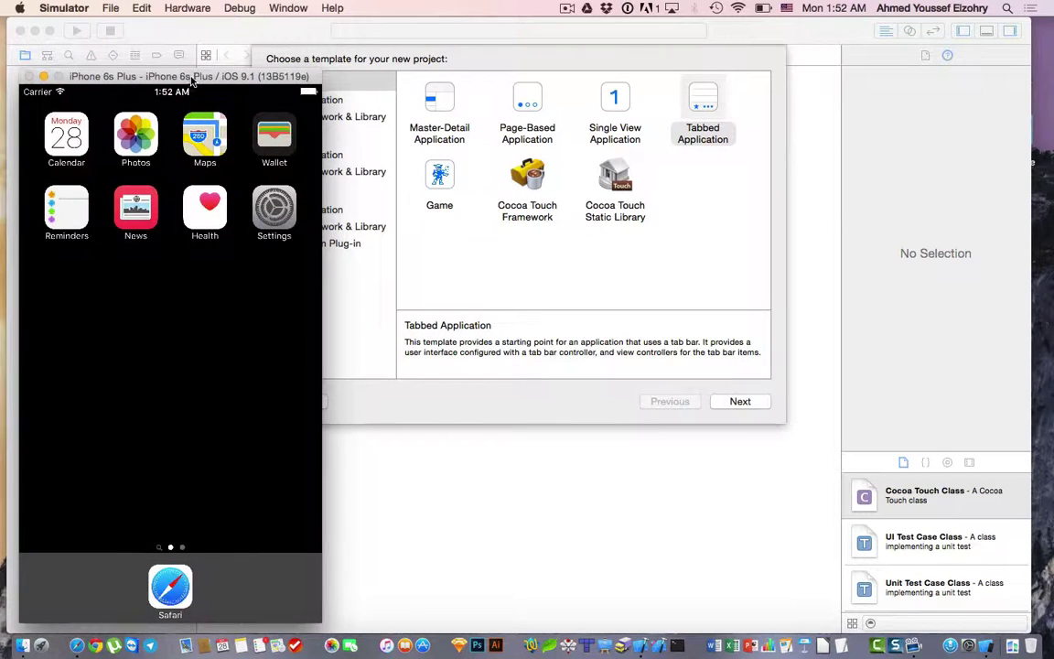
Open Settings on the simulated iPhone, and try the simulator window at 75% scale before returning it to 33%.
left_click(272, 206)
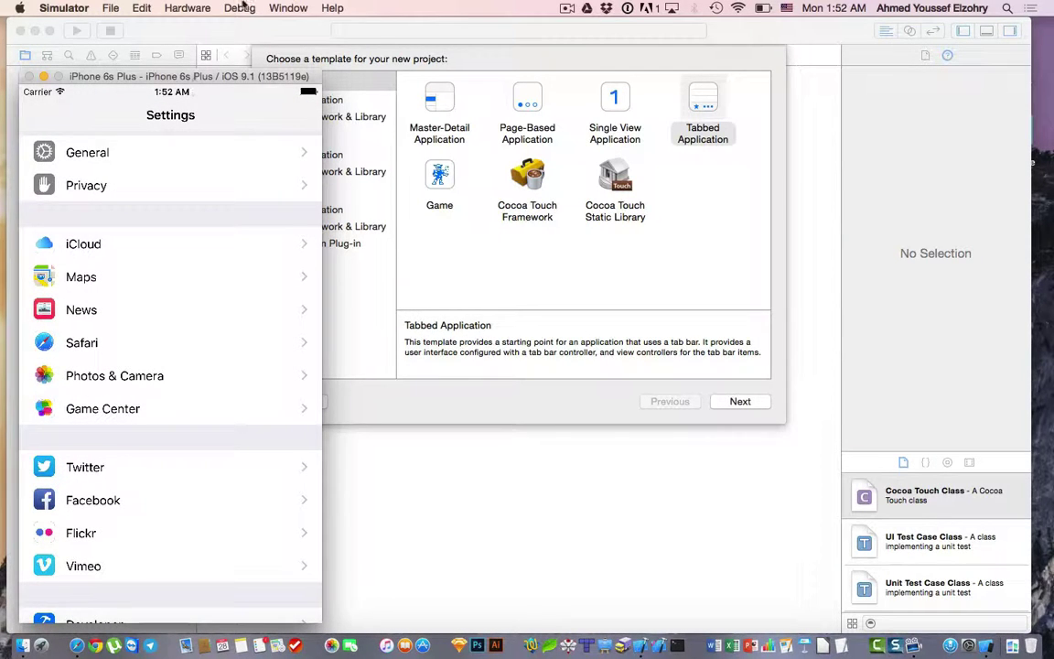
left_click(272, 7)
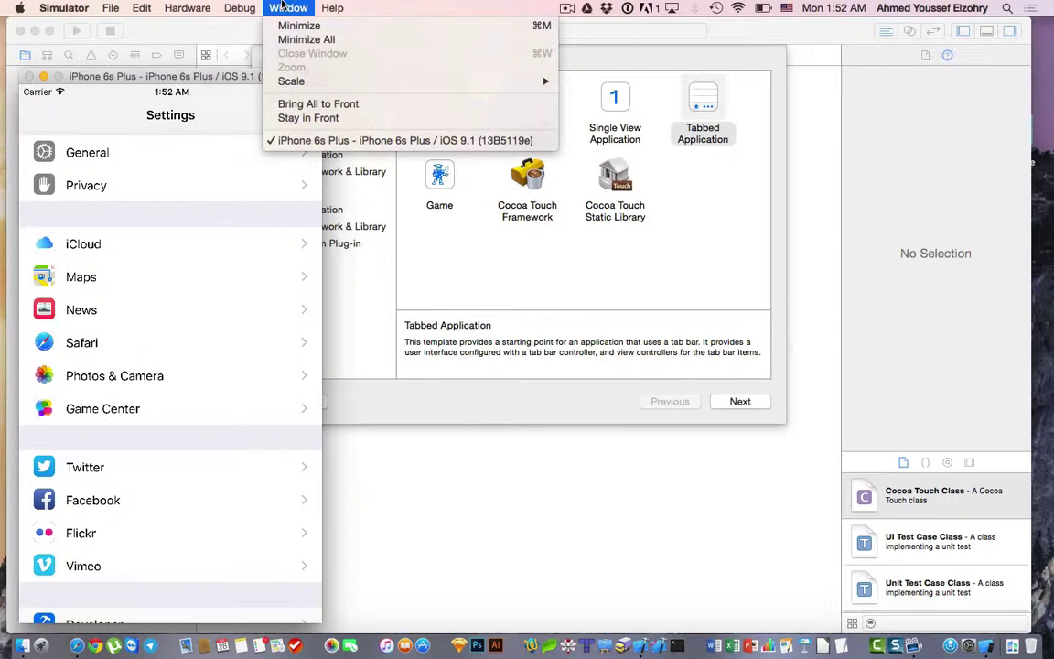
mouse_move(289, 83)
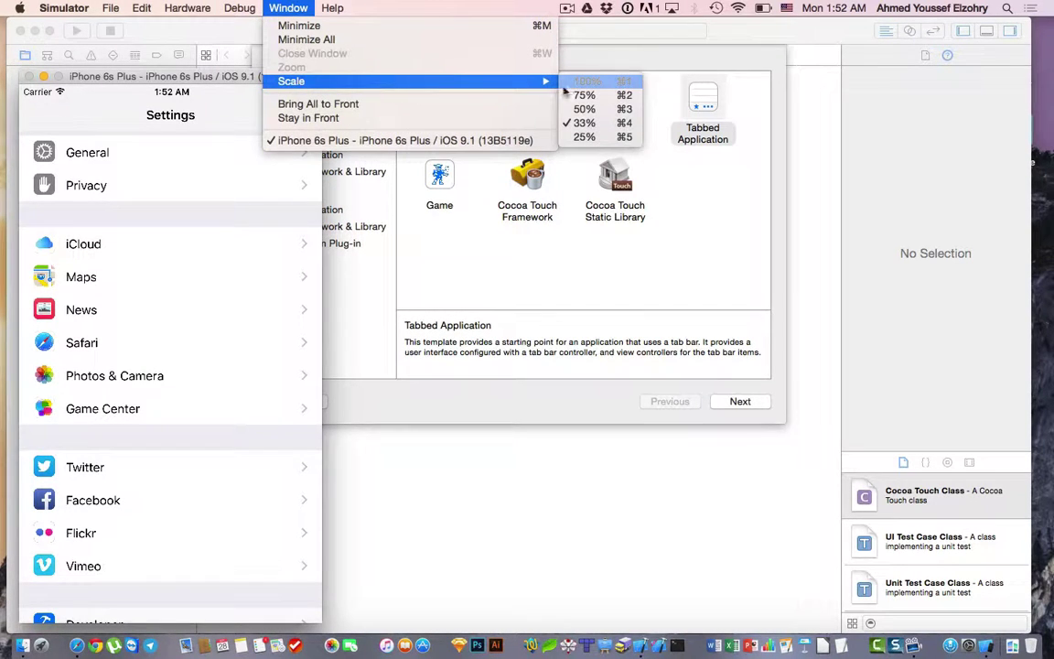
left_click(585, 82)
key("super+2")
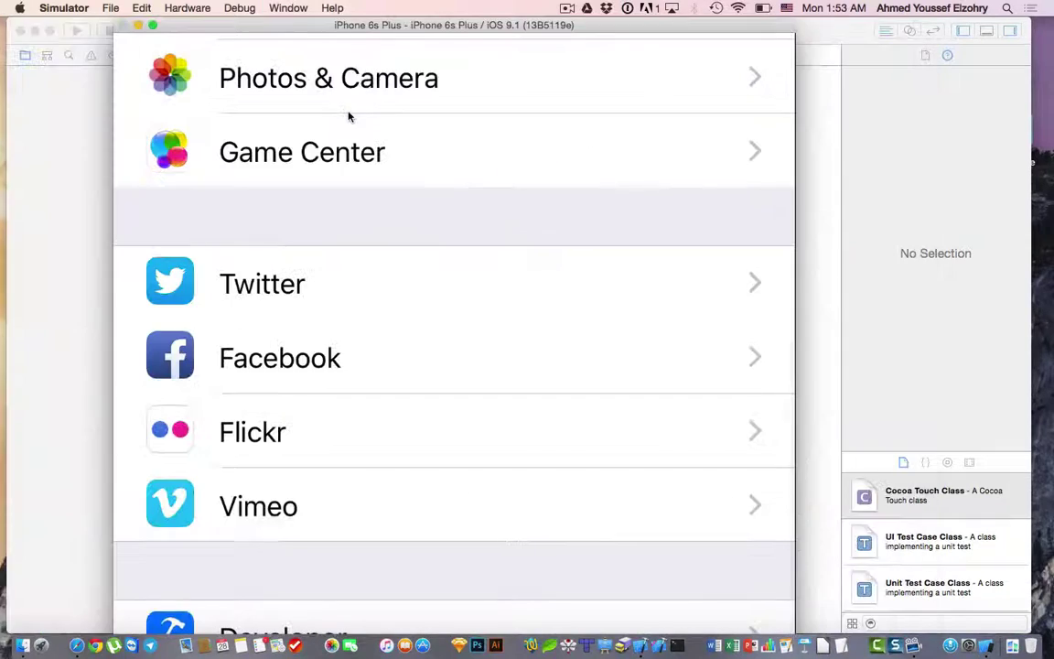
key("super+3")
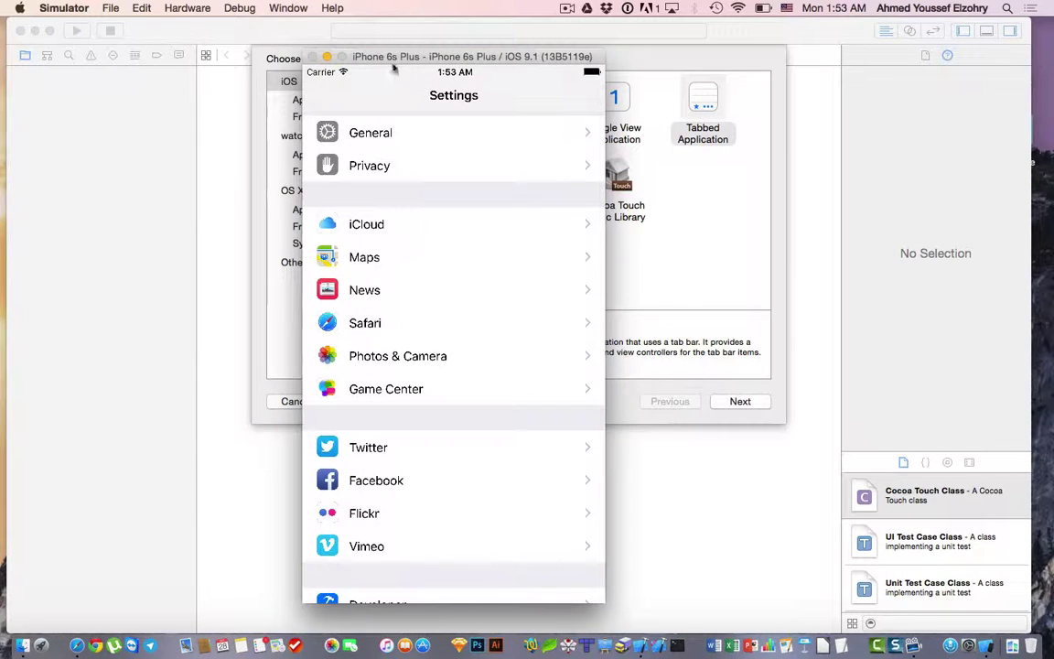
left_click_drag(381, 63, 137, 66)
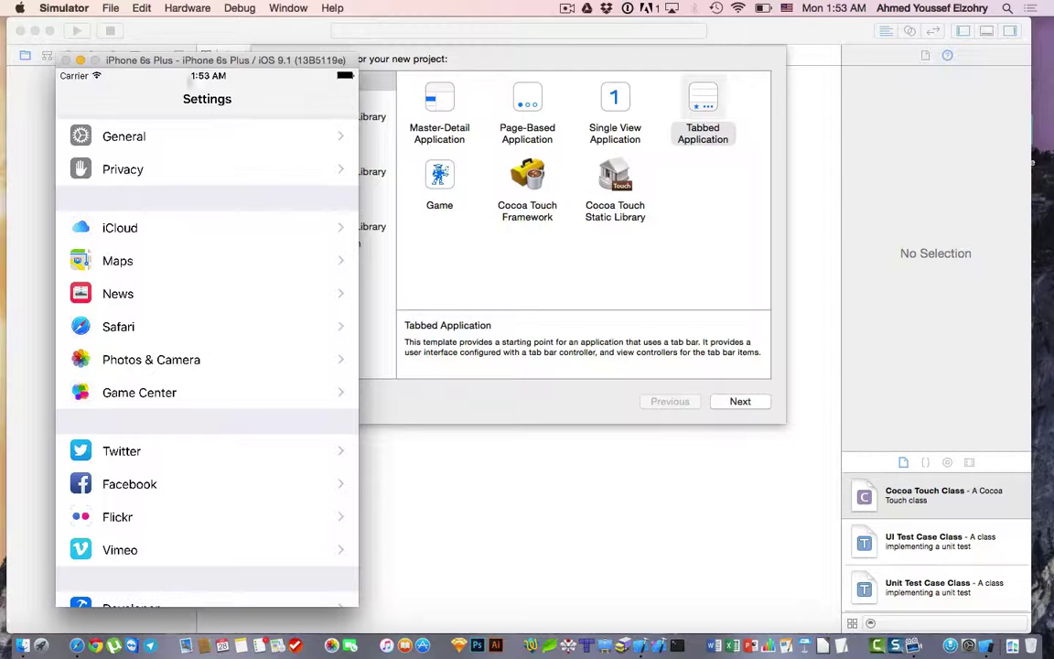
Return the simulated iPhone to its Home screen and browse its app pages, keeping the simulator window at the edge of the template chooser.
left_click(188, 8)
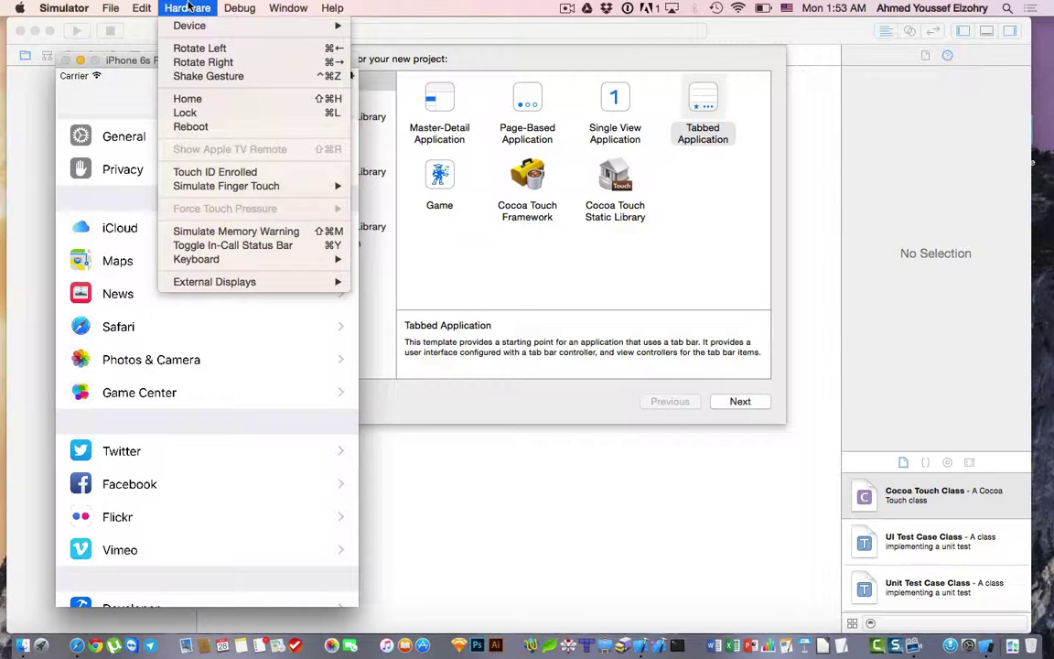
left_click(188, 99)
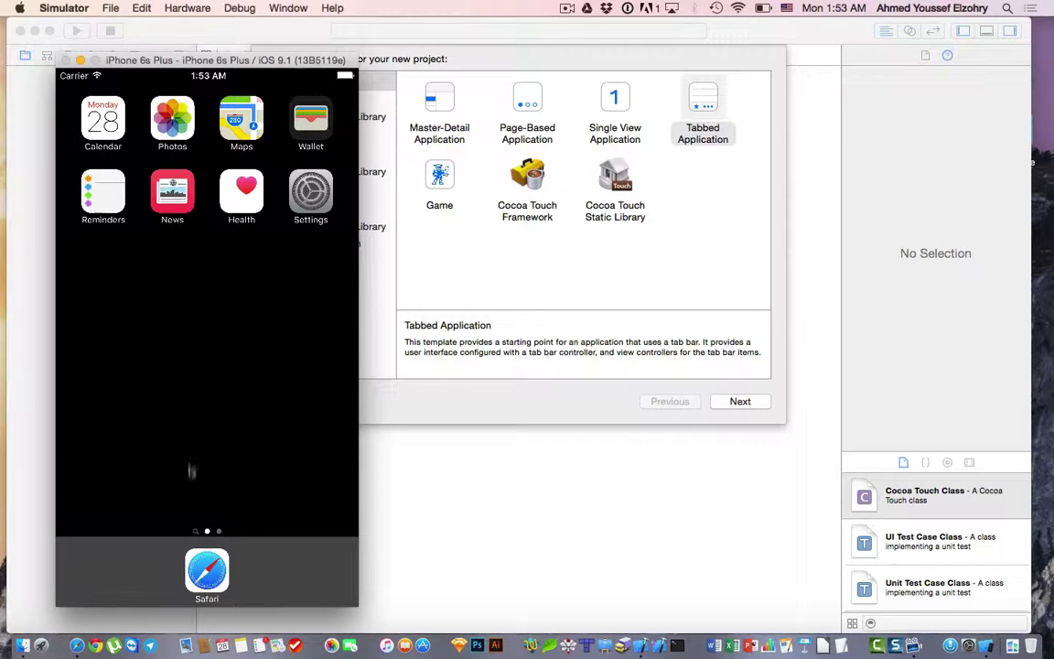
left_click_drag(187, 479, 101, 458)
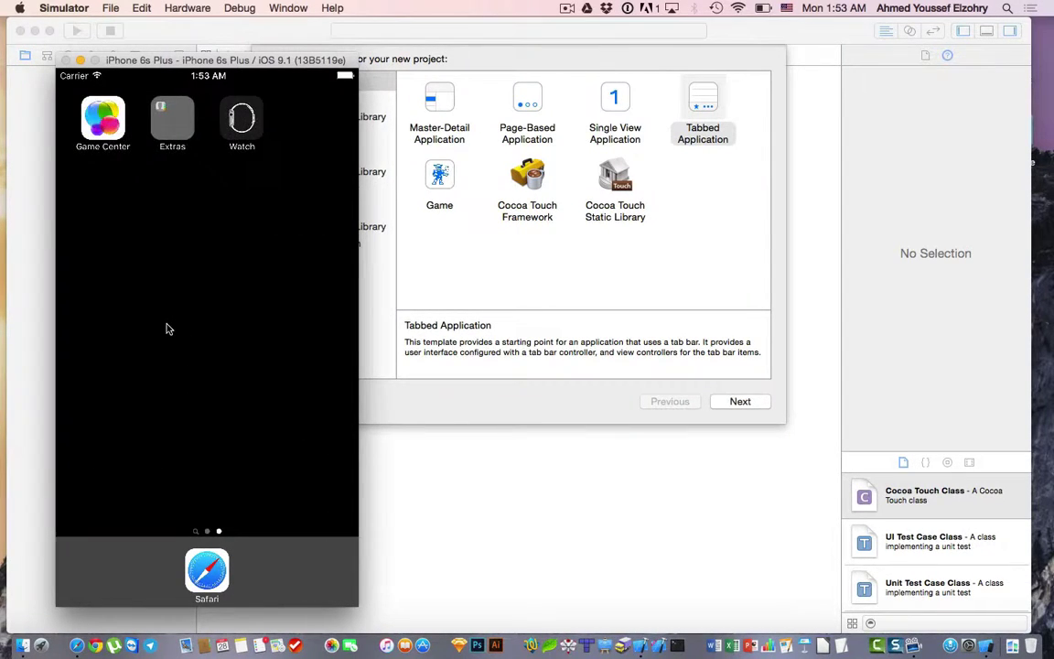
left_click_drag(165, 330, 311, 311)
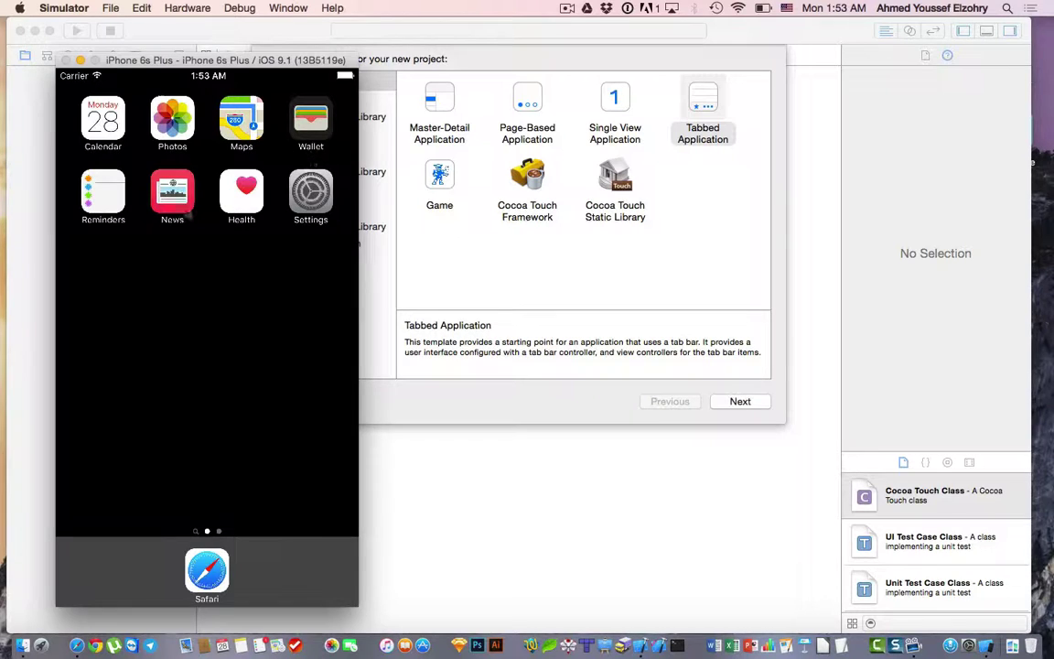
left_click_drag(238, 59, 192, 58)
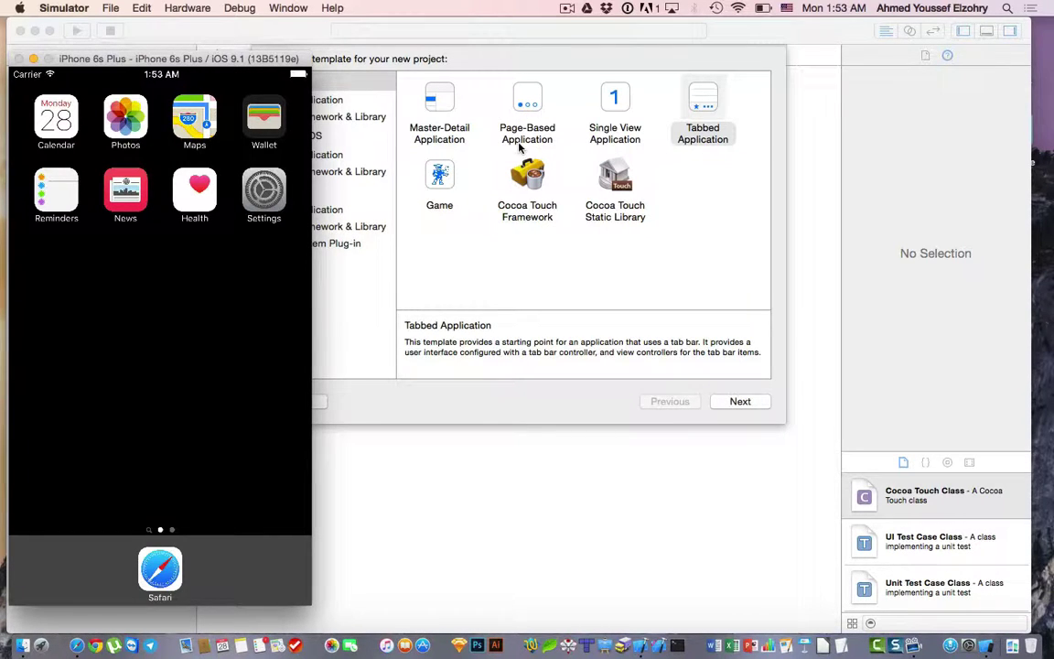
Open Settings on the simulated iPhone and look through its list of settings.
left_click_drag(224, 292, 591, 303)
left_click_drag(203, 287, 458, 292)
left_click(265, 191)
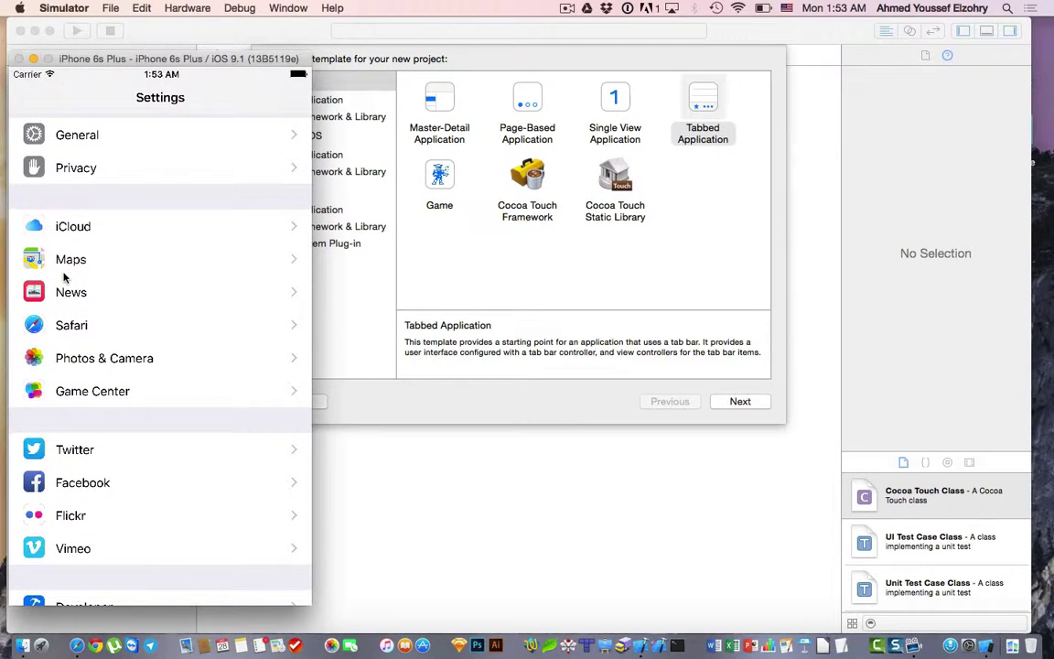
scroll(64, 276, "down", 5)
scroll(87, 160, "up", 10)
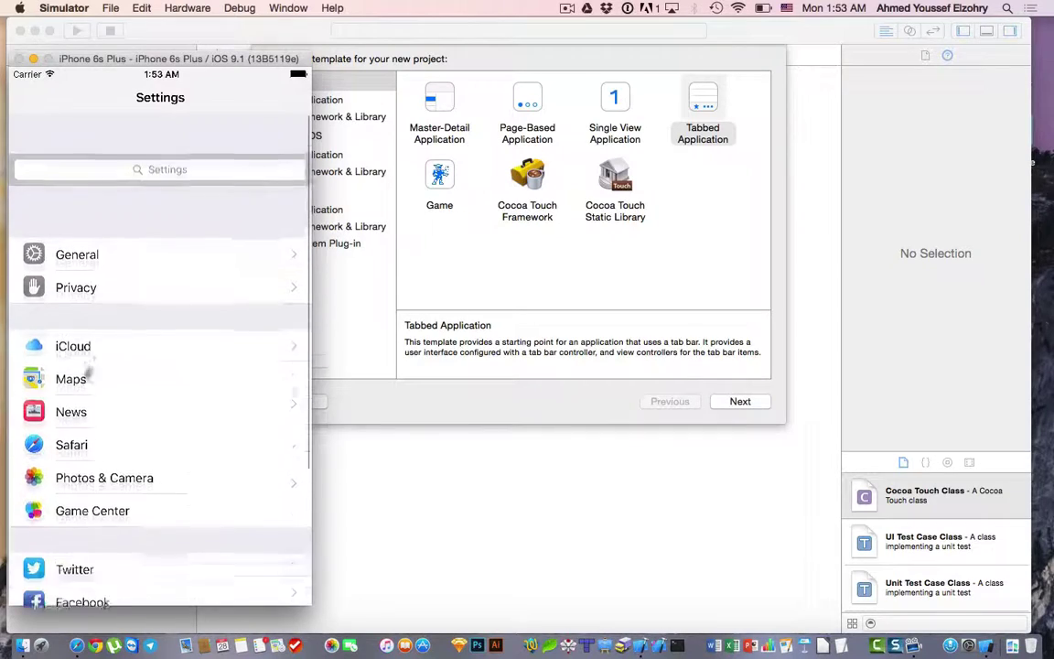
scroll(112, 263, "down", 5)
scroll(106, 205, "up", 6)
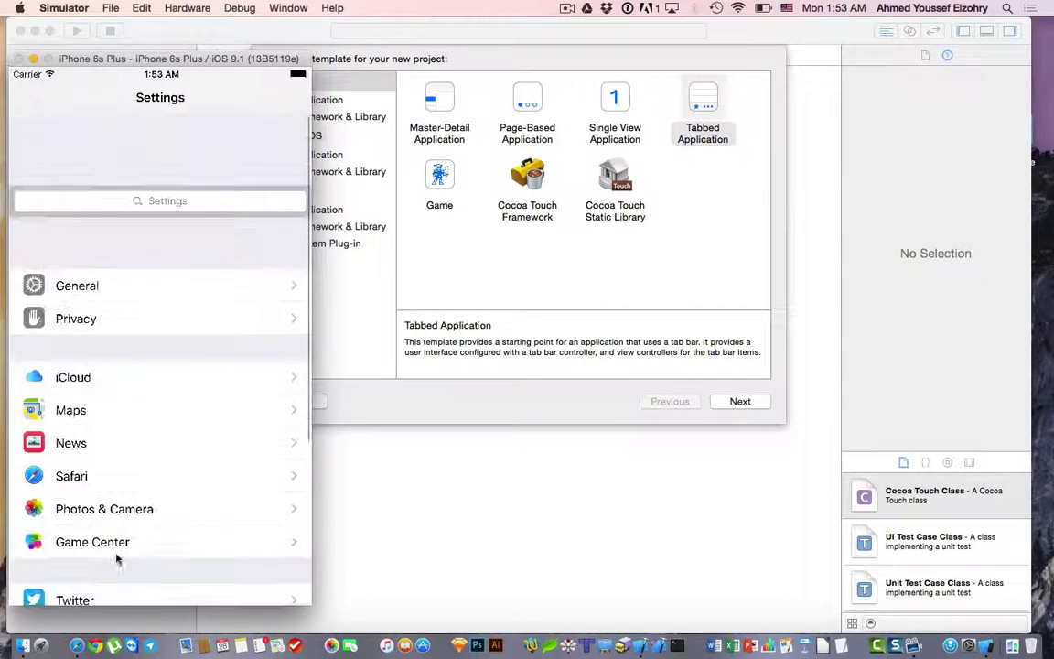
View the General settings page, go back to the main list, and return the simulated iPhone to its Home screen.
left_click(129, 223)
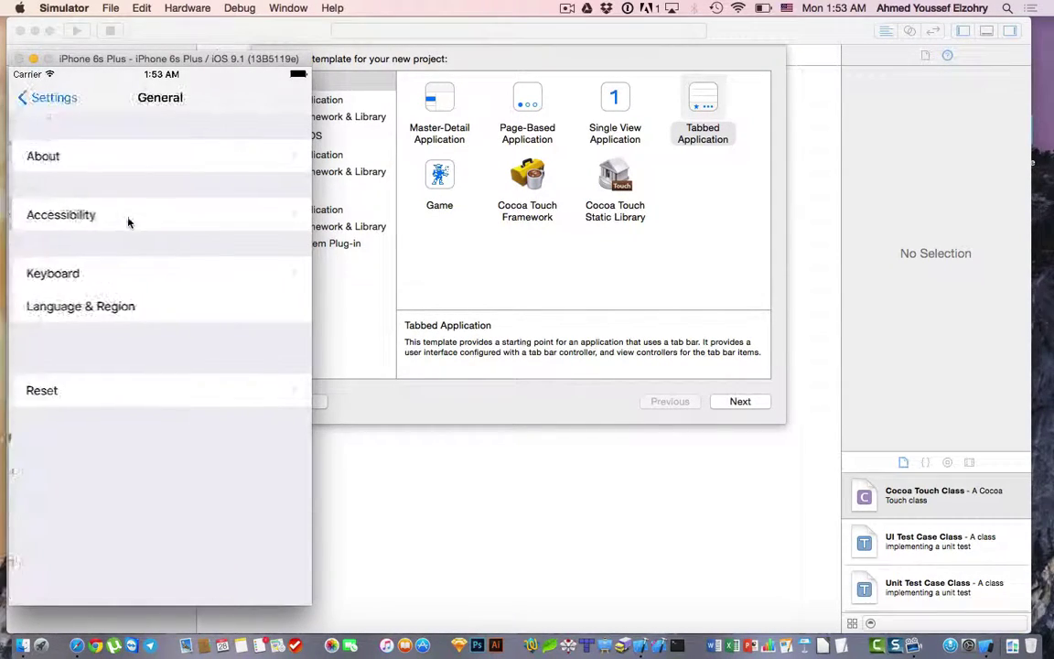
left_click(57, 101)
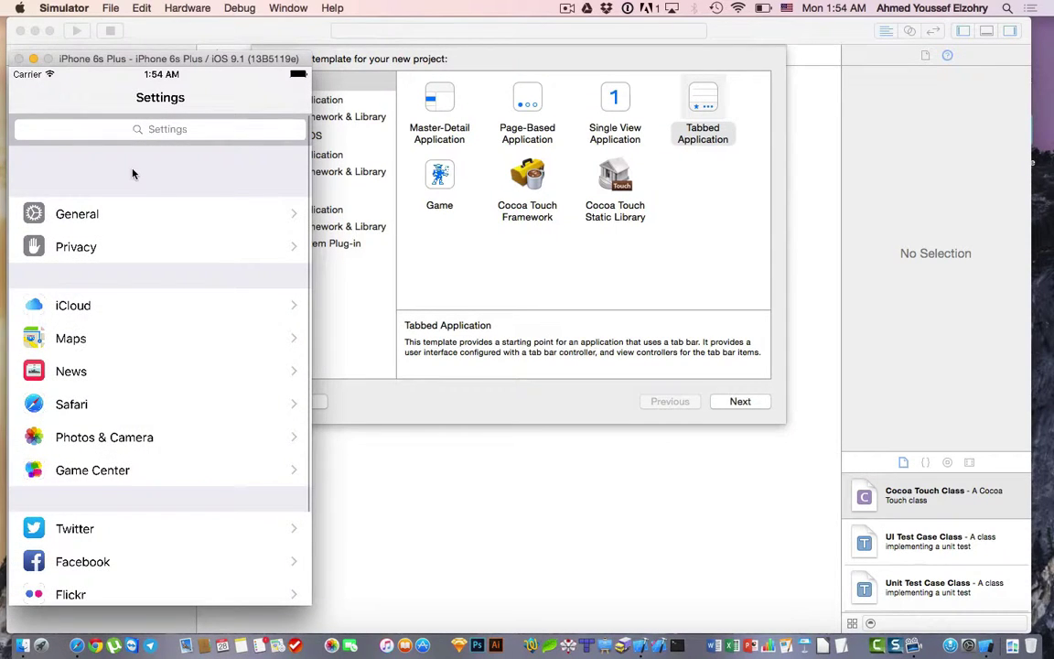
key("super+shift+h")
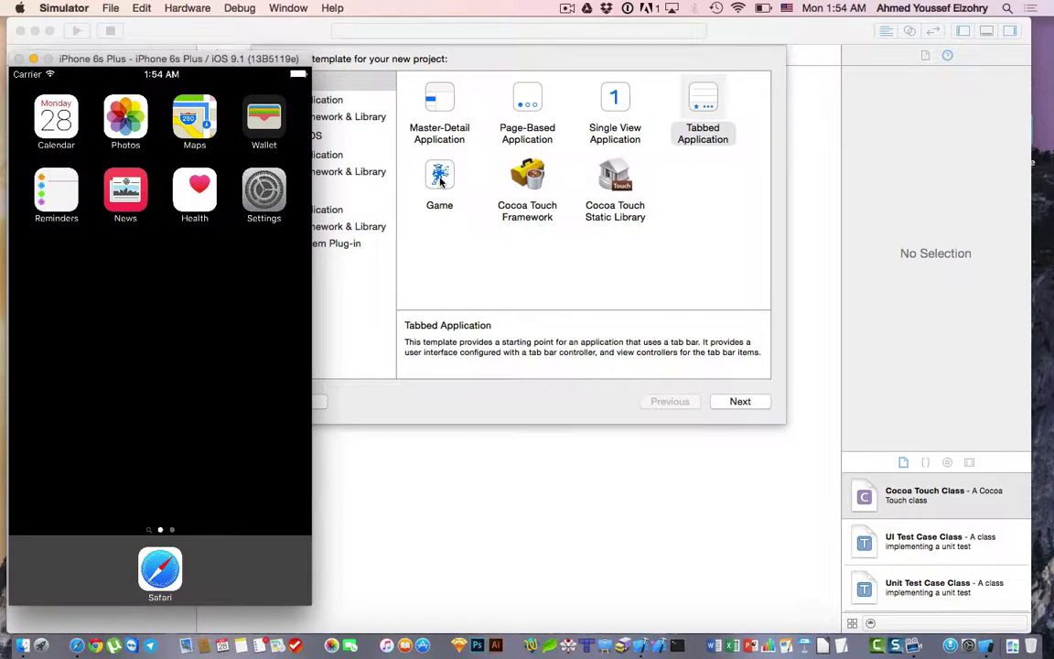
Switch to Xcode and view the iOS Game and Single View Application templates and the Empty template under Other.
left_click(440, 181)
left_click(440, 181)
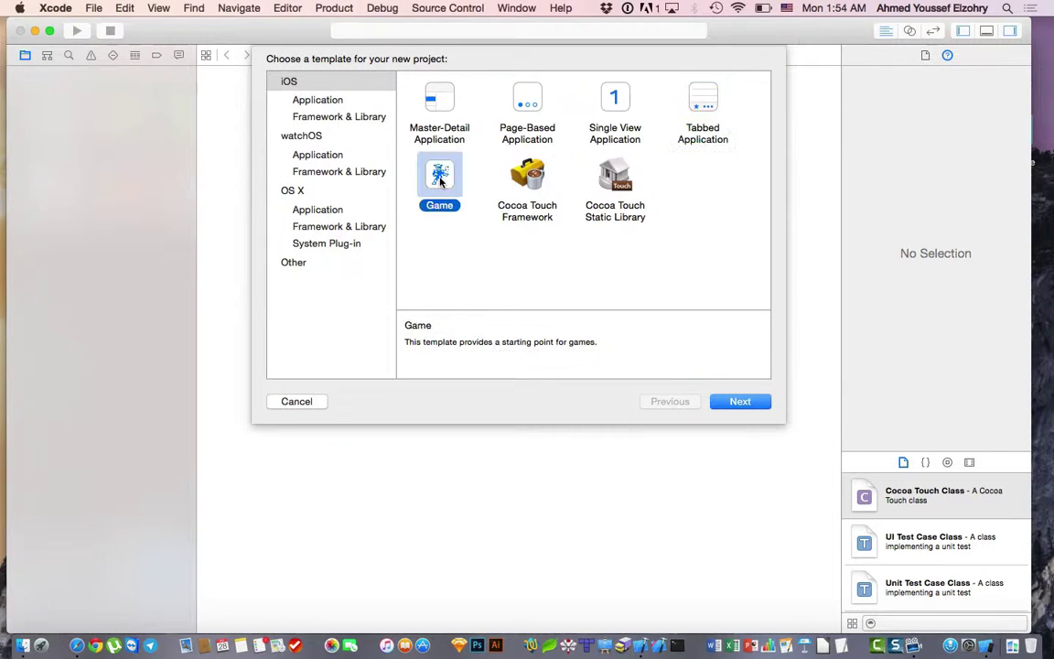
left_click(613, 99)
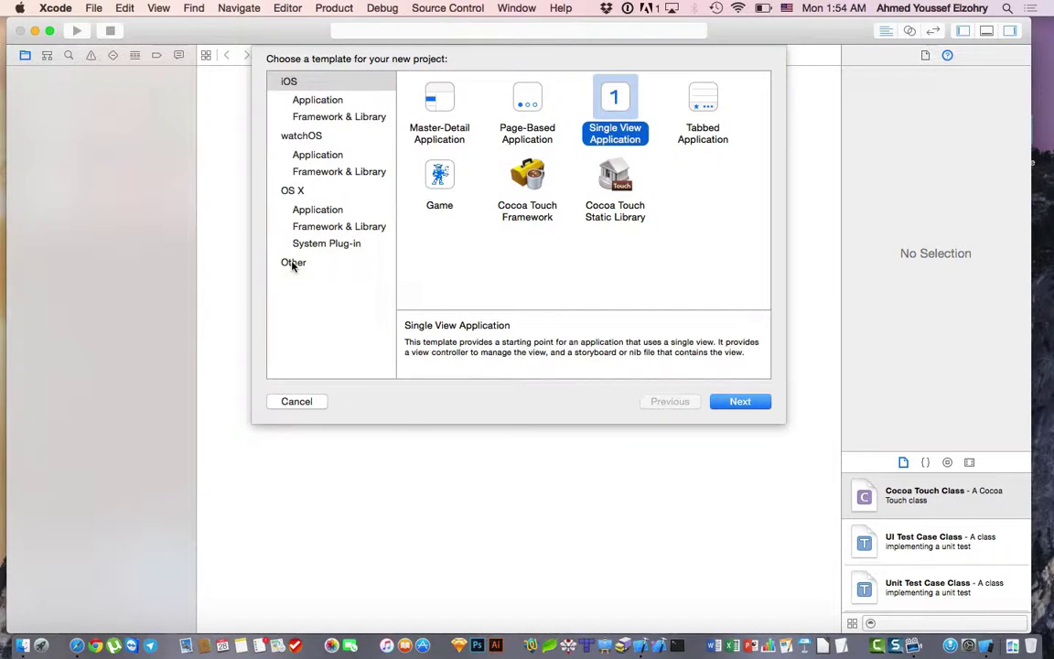
left_click(293, 262)
left_click(618, 106)
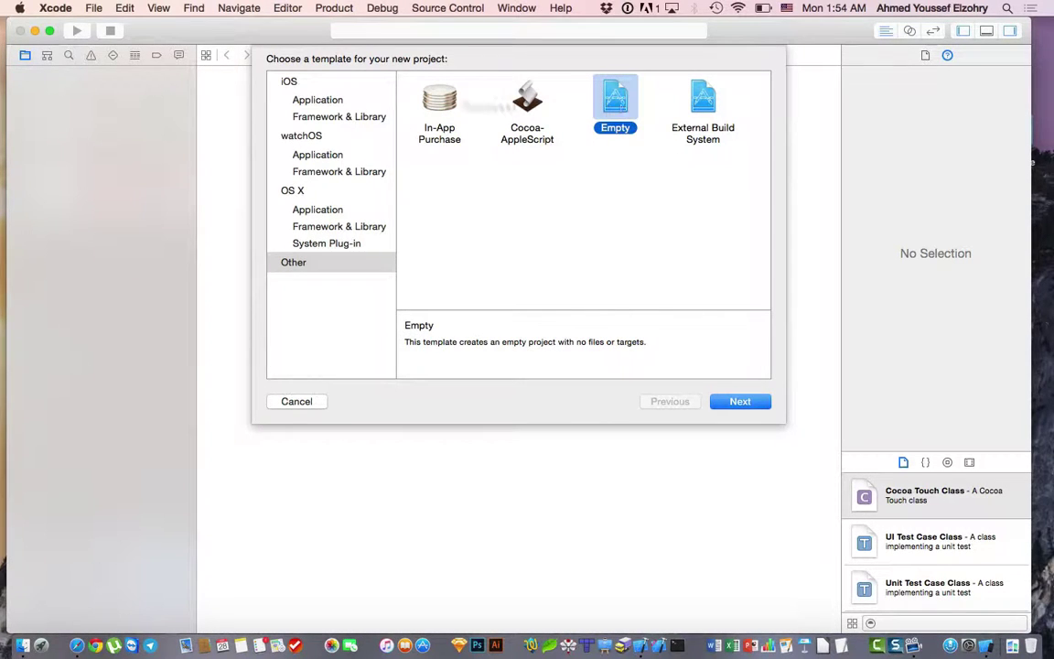
Choose the Single View Application template from the iOS Application category and proceed to the project options.
left_click(346, 100)
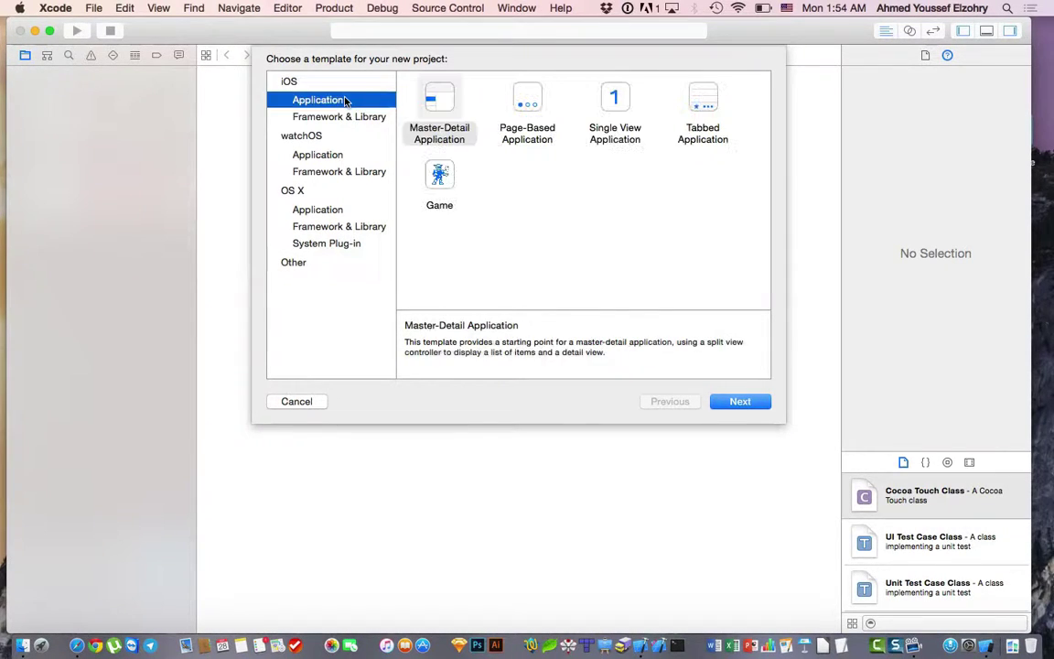
left_click(335, 85)
left_click(316, 101)
left_click(614, 101)
left_click(728, 402)
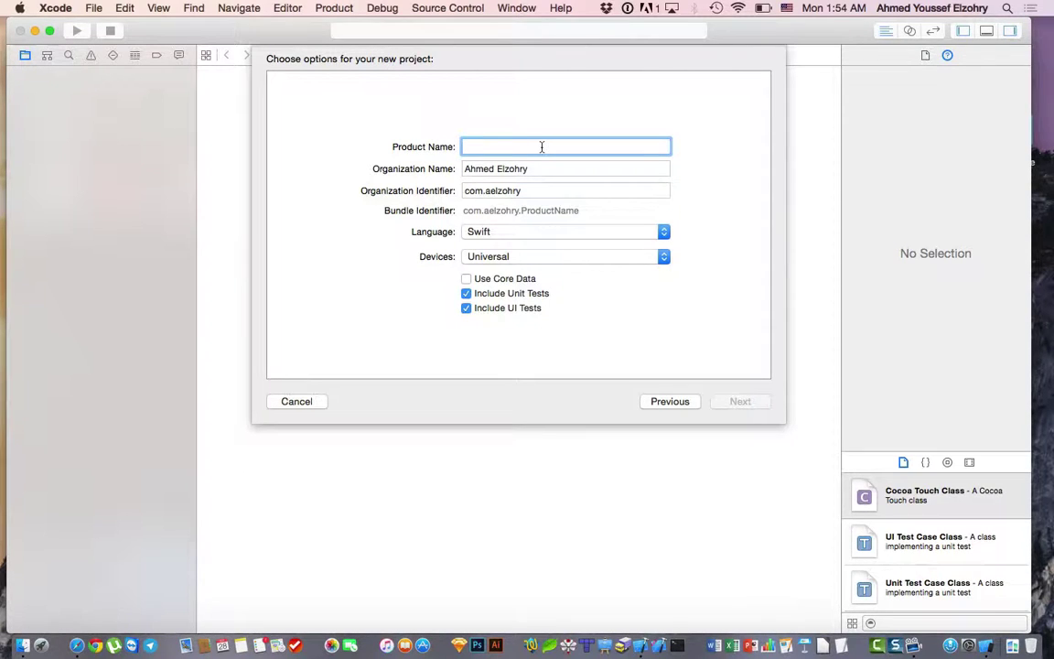
Set the new project's product name to SimpeleApp.
type("Simp")
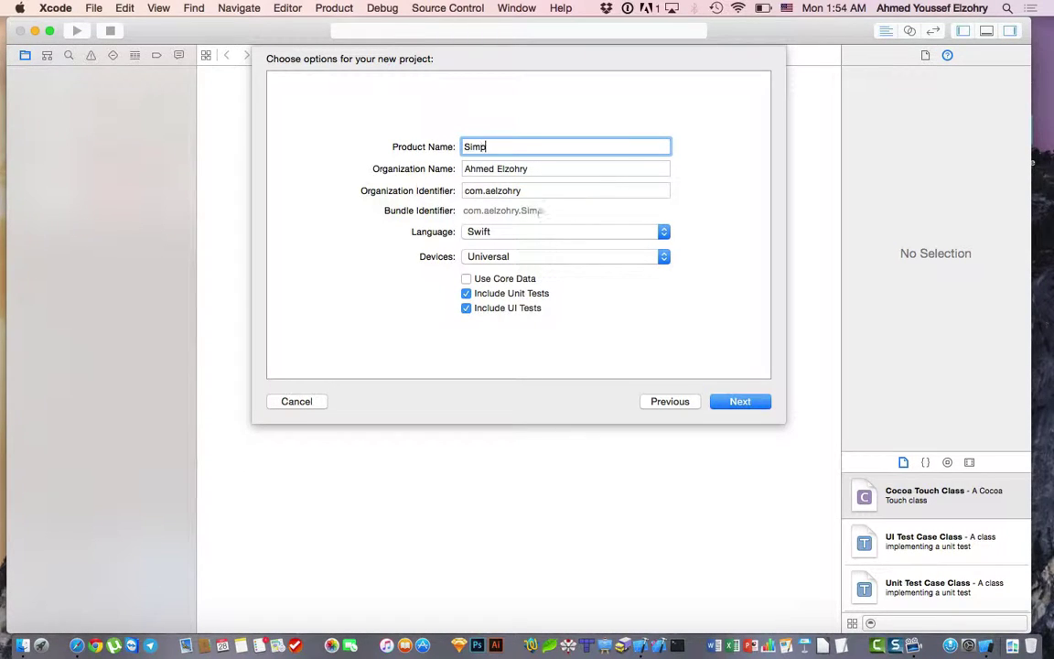
type("eleApp")
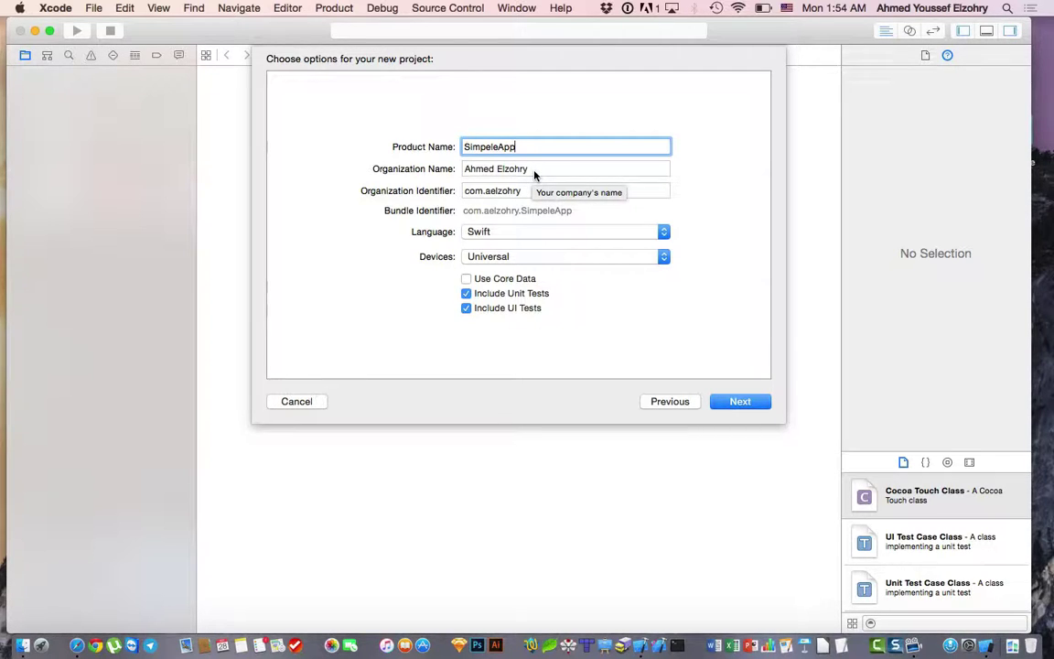
key("Tab")
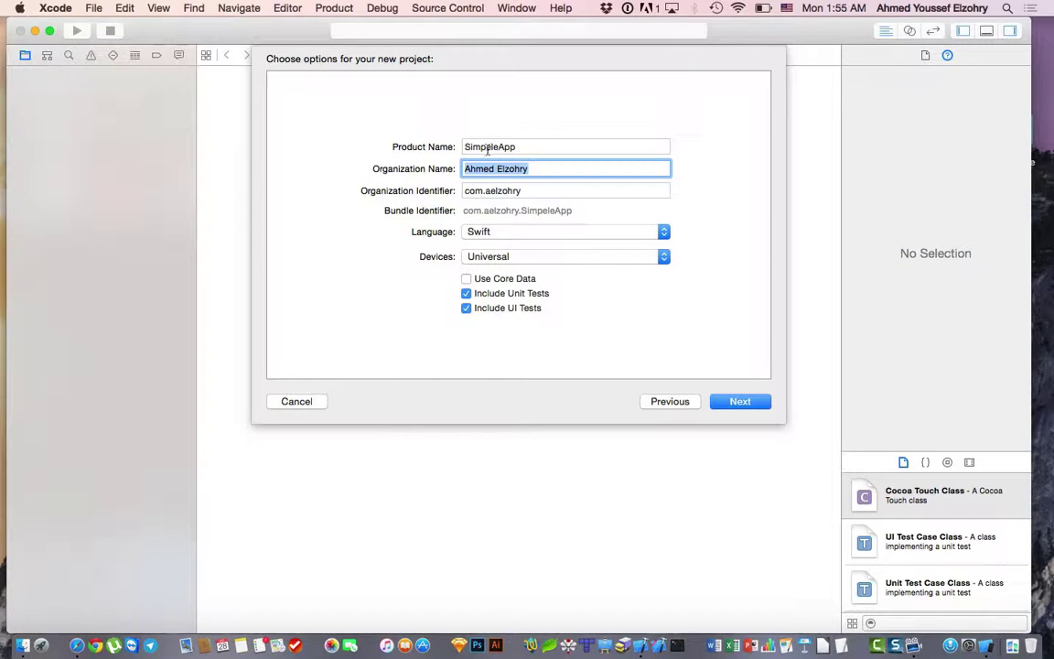
Check the language and device choices, keep Swift and Universal, and proceed to choosing the save location.
left_click(472, 232)
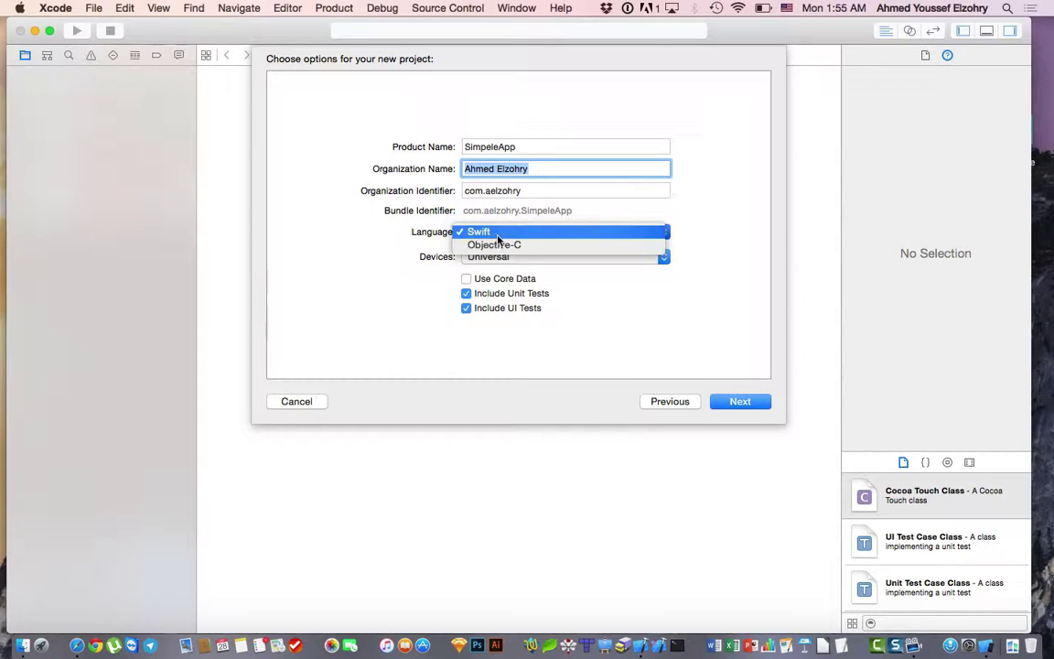
left_click(496, 234)
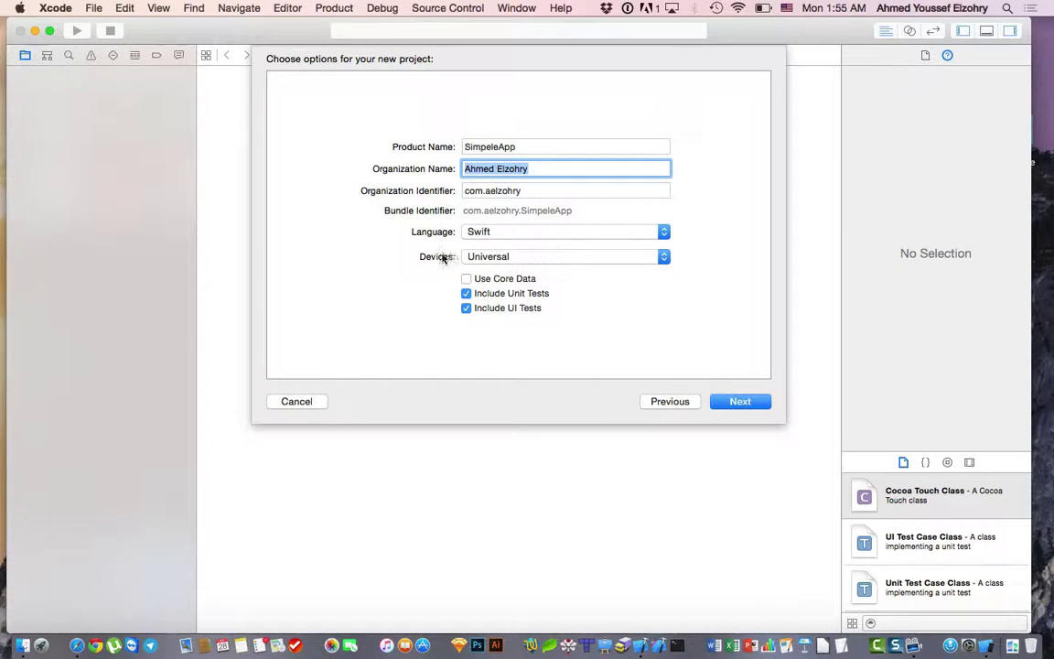
left_click(469, 260)
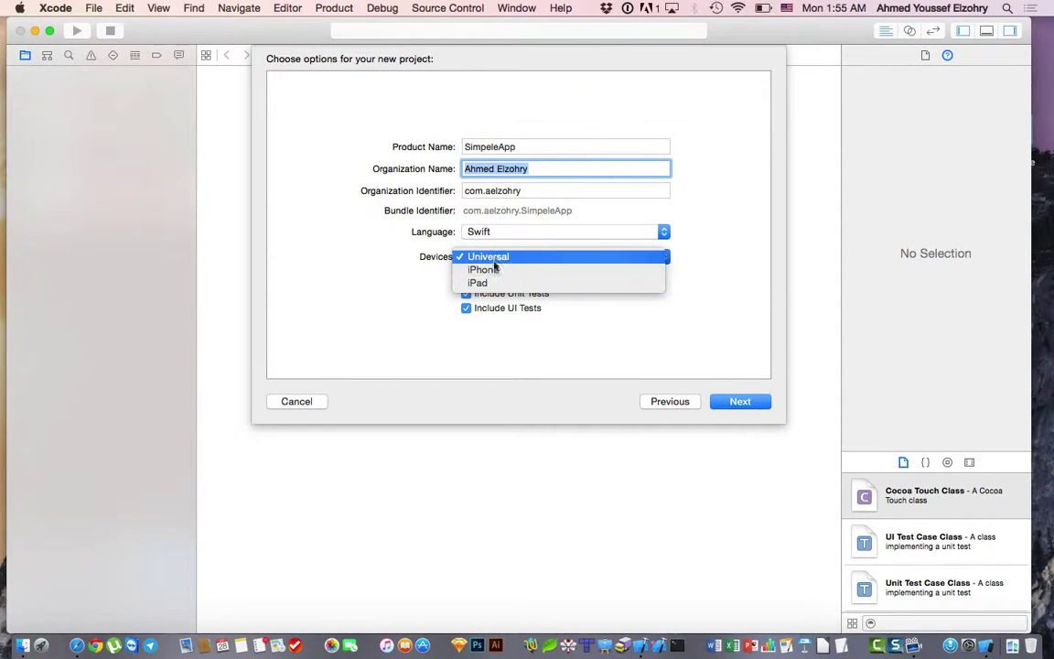
left_click(359, 278)
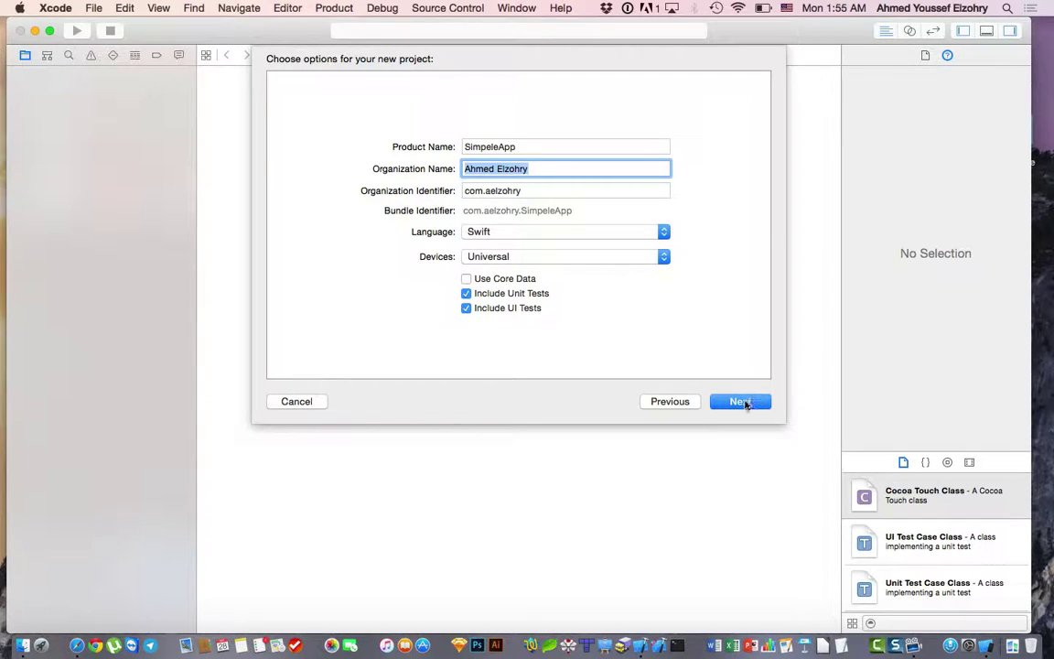
left_click(474, 296)
left_click(742, 403)
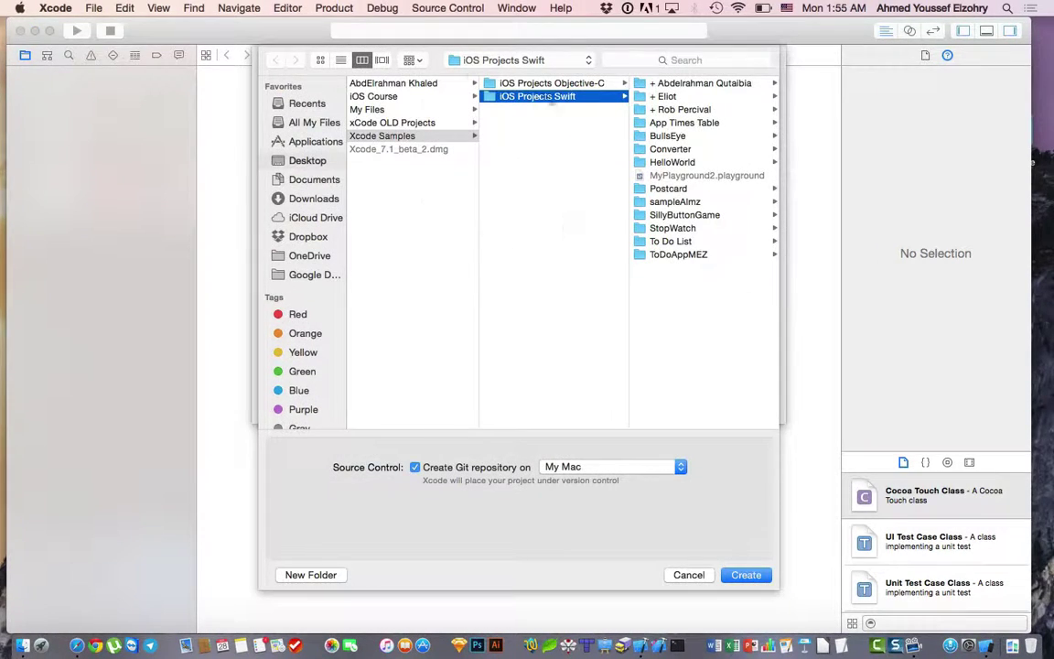
Create the project on the Desktop, keeping the Git repository option enabled on My Mac.
left_click(306, 160)
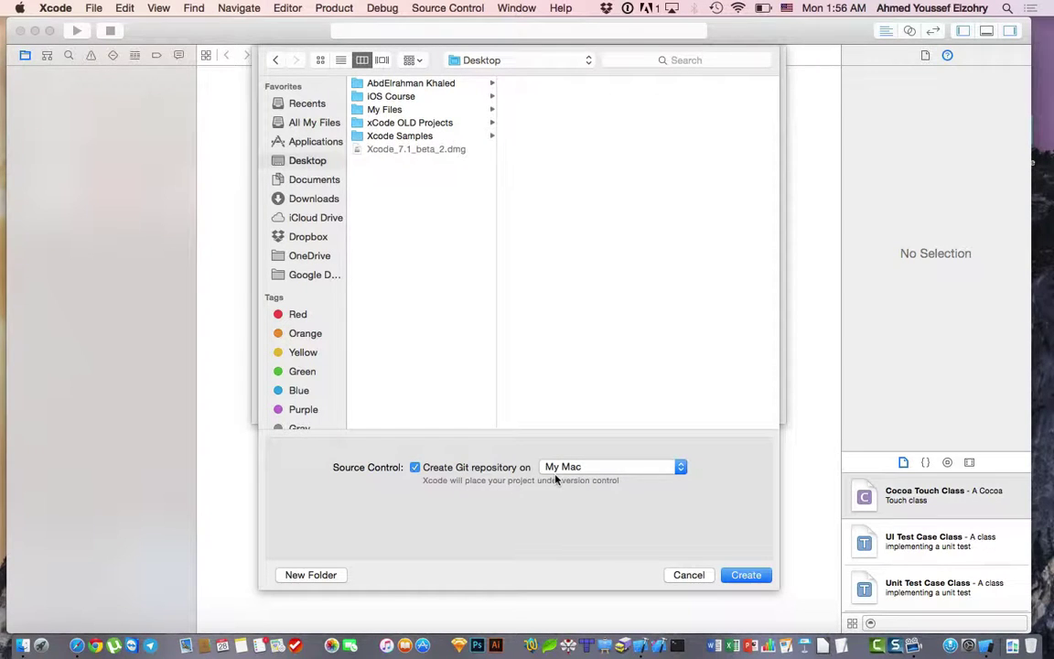
left_click(415, 468)
left_click(414, 468)
left_click(747, 575)
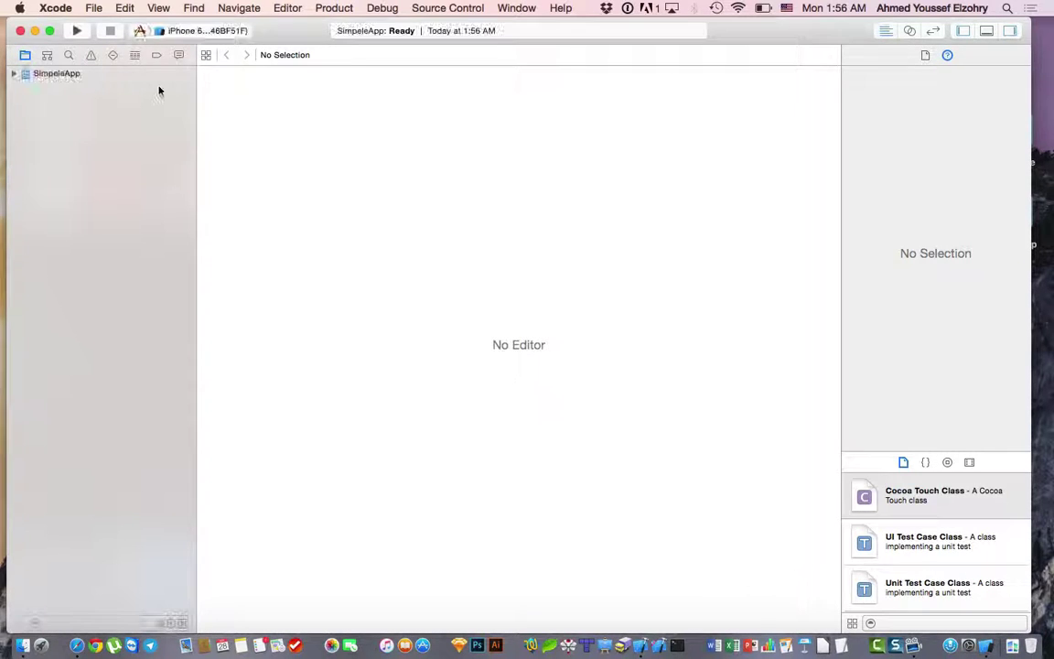